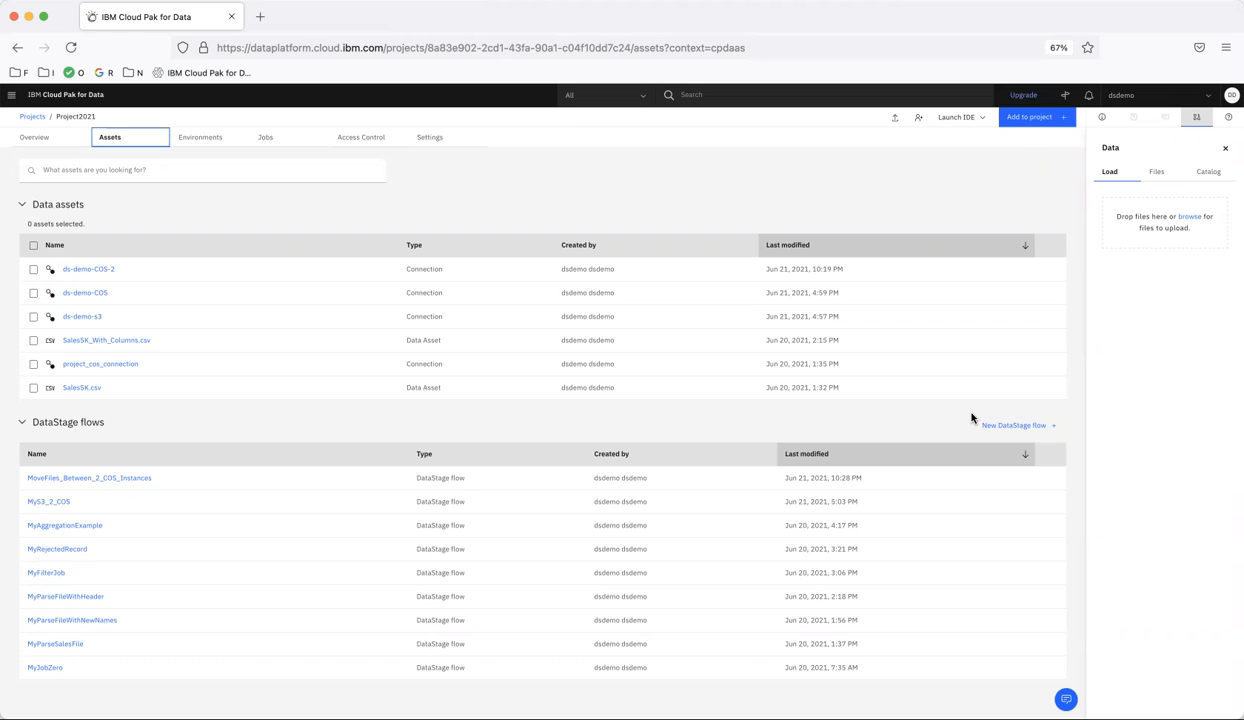
Create a new DataStage flow named TestFileFormatConversionInCOS in Project2021
click(1024, 426)
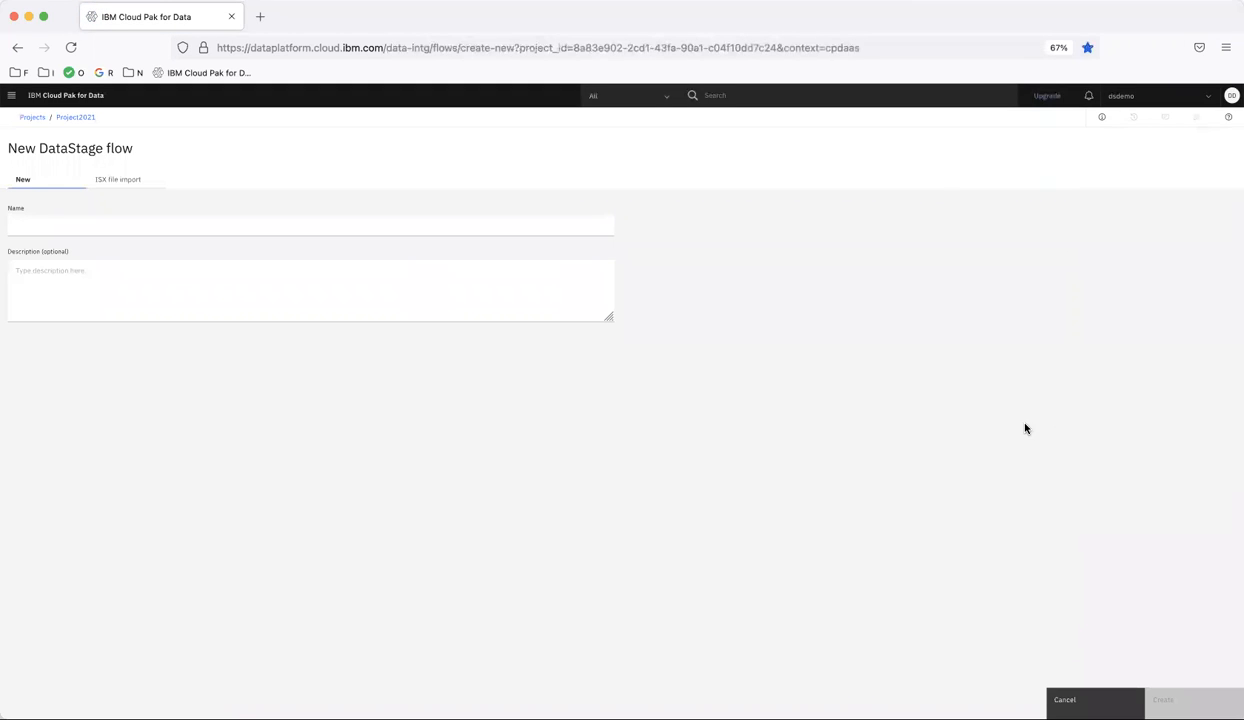
click(89, 217)
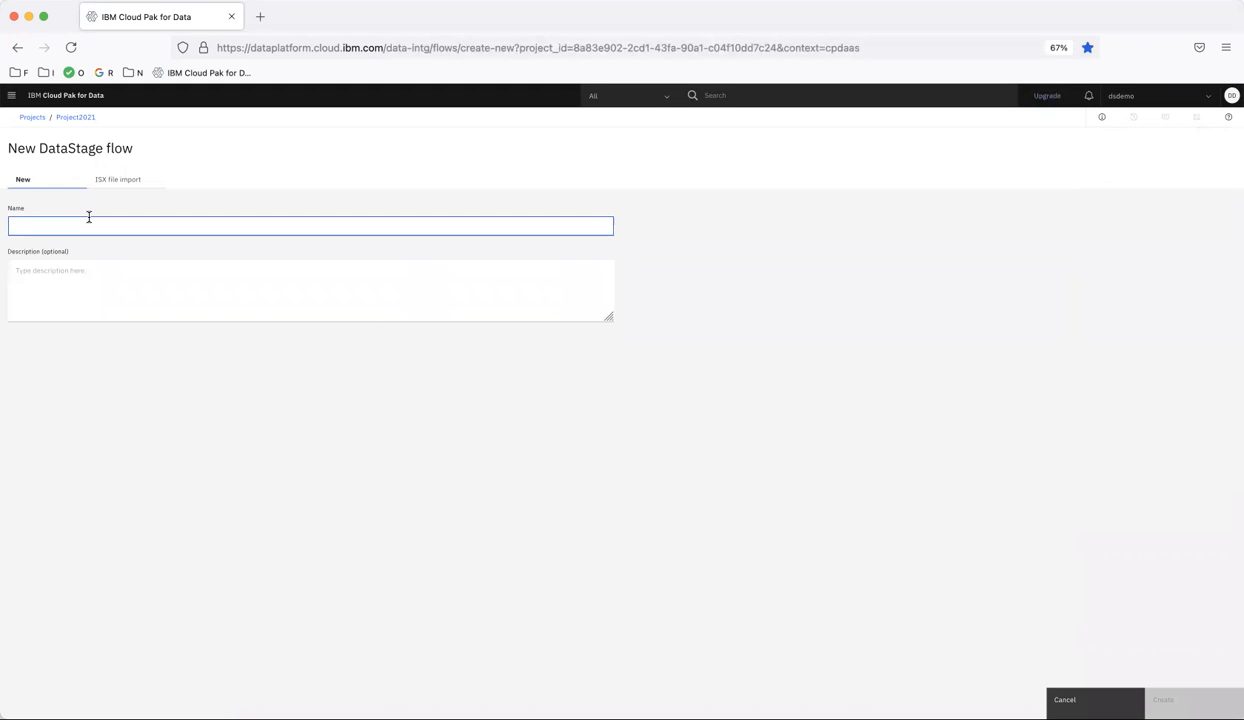
text(TestFileFormatConversionInCOS)
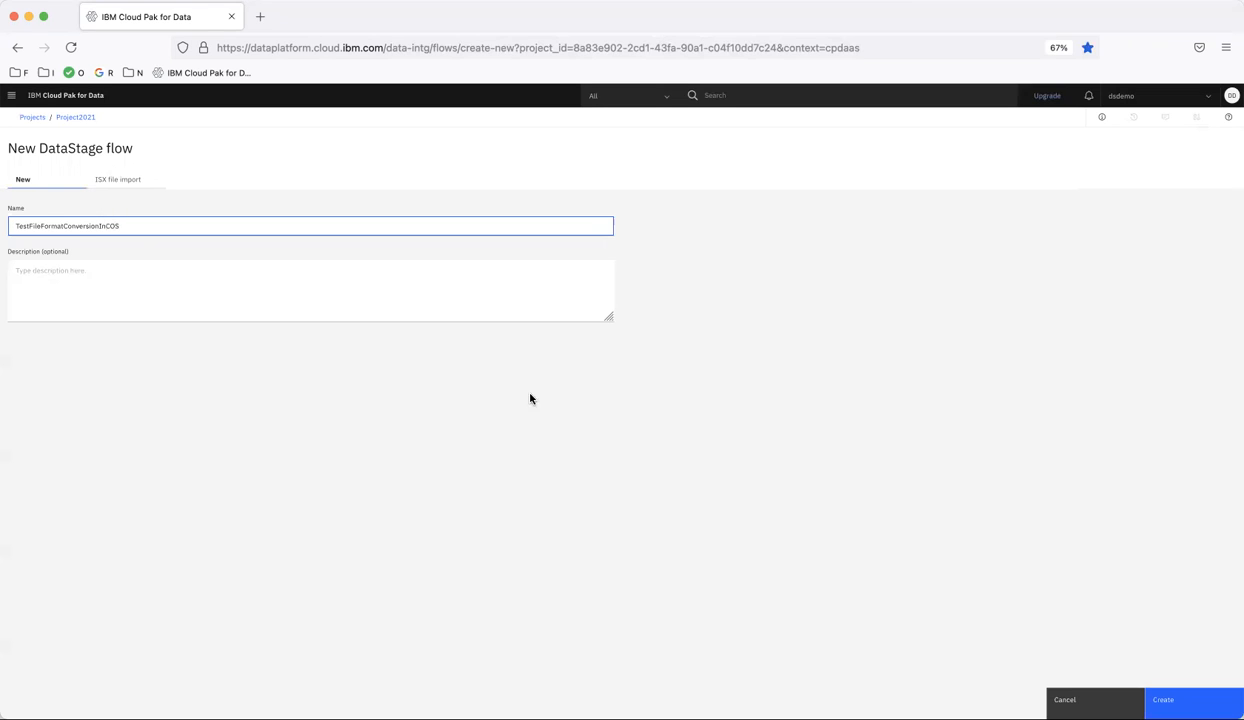
click(1193, 702)
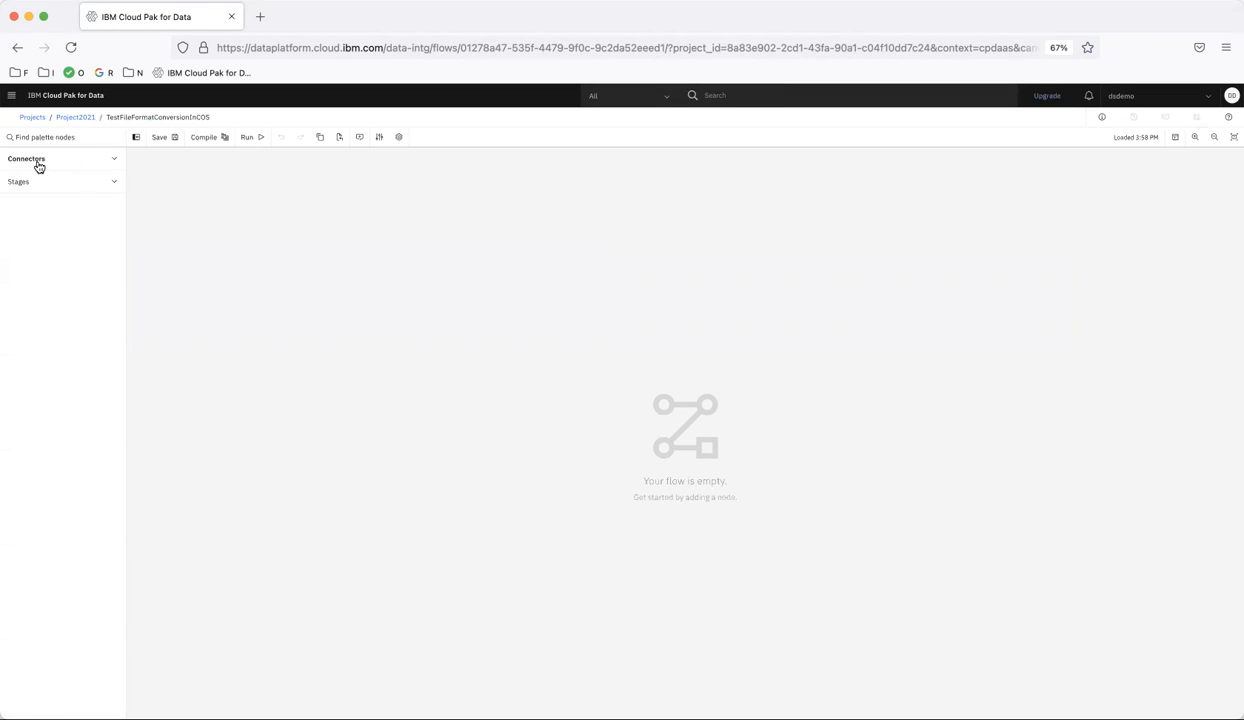
Add Sales5K_With_Columns.csv from the project2021 bucket of the ds-demo-COS connection to the canvas as the source, using the asset browser connector
click(39, 164)
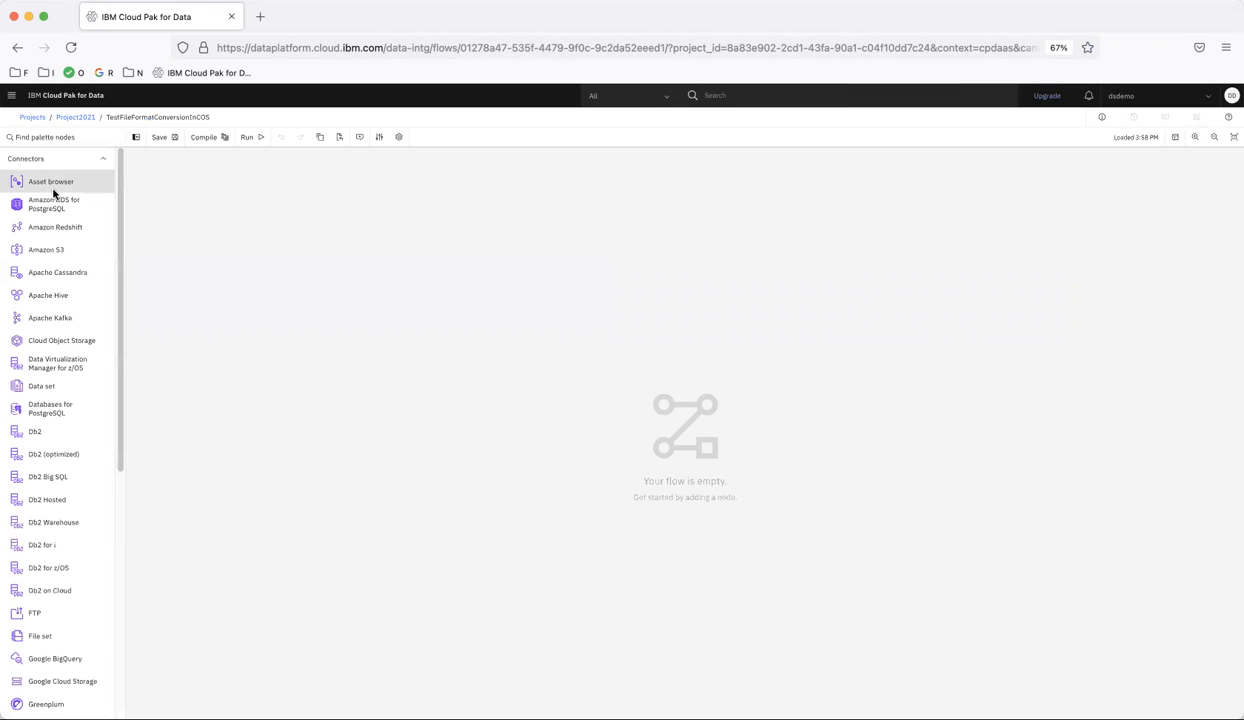
drag(335, 277, 336, 278)
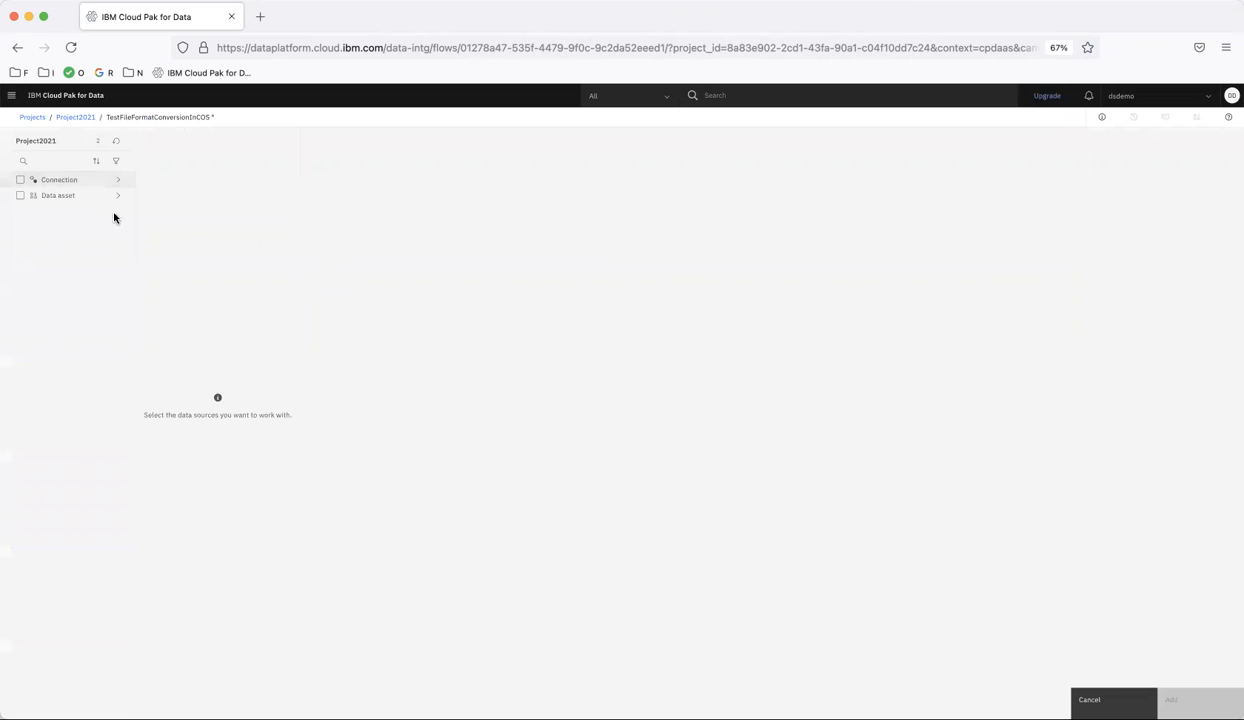
click(58, 182)
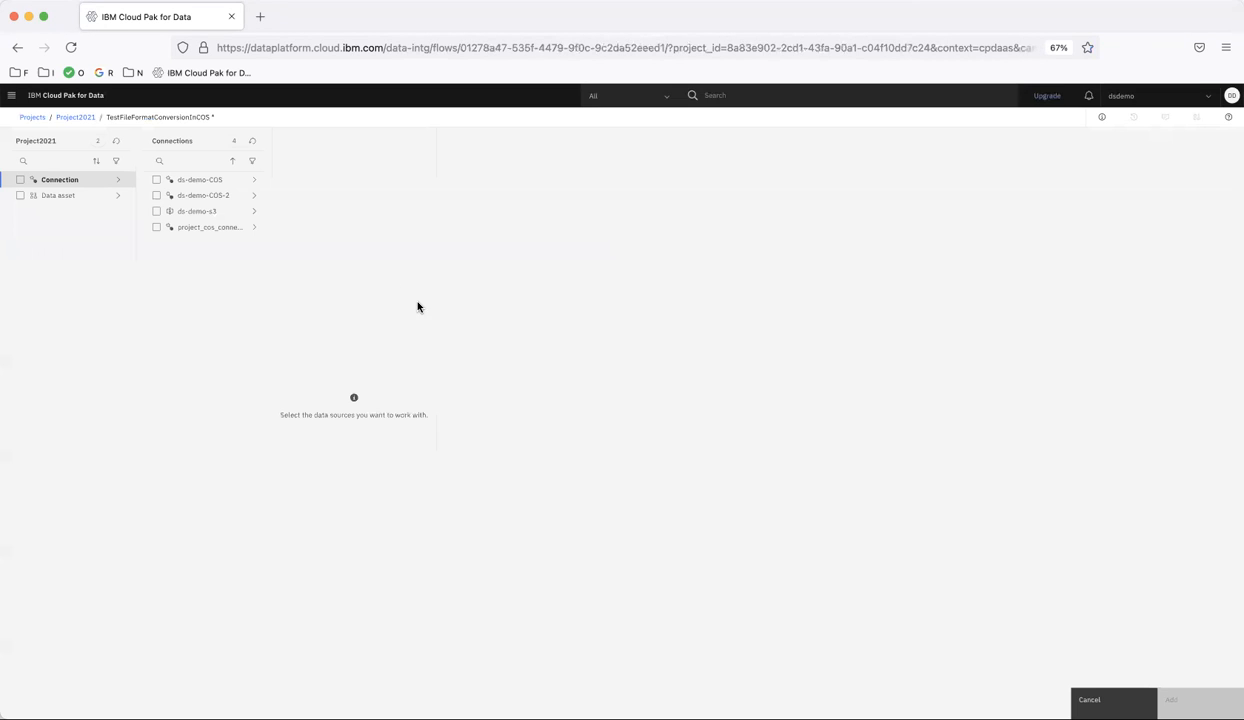
click(210, 181)
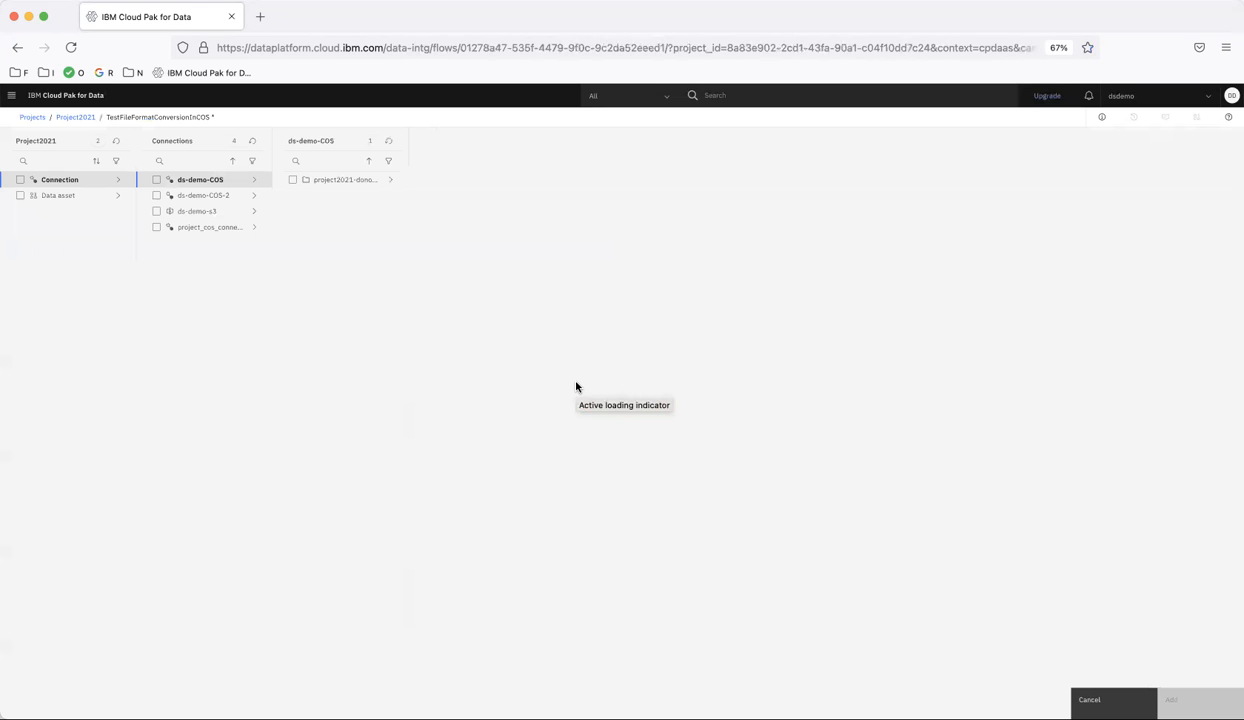
click(345, 181)
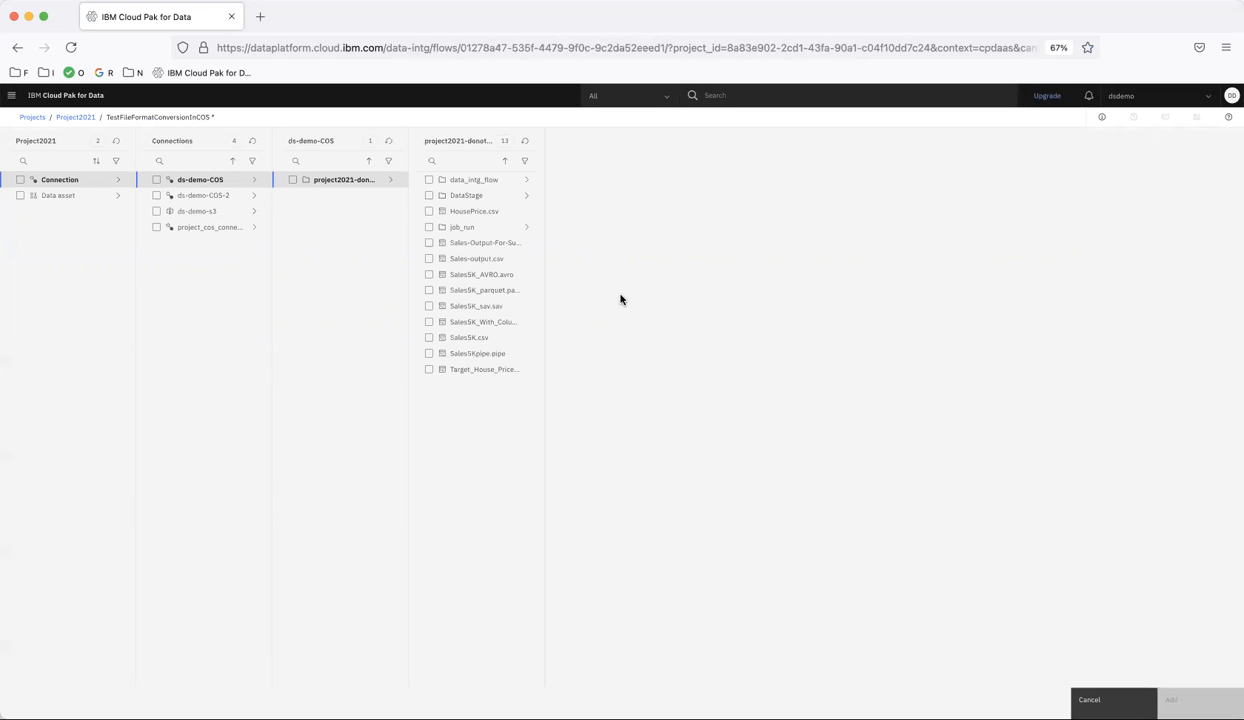
click(429, 322)
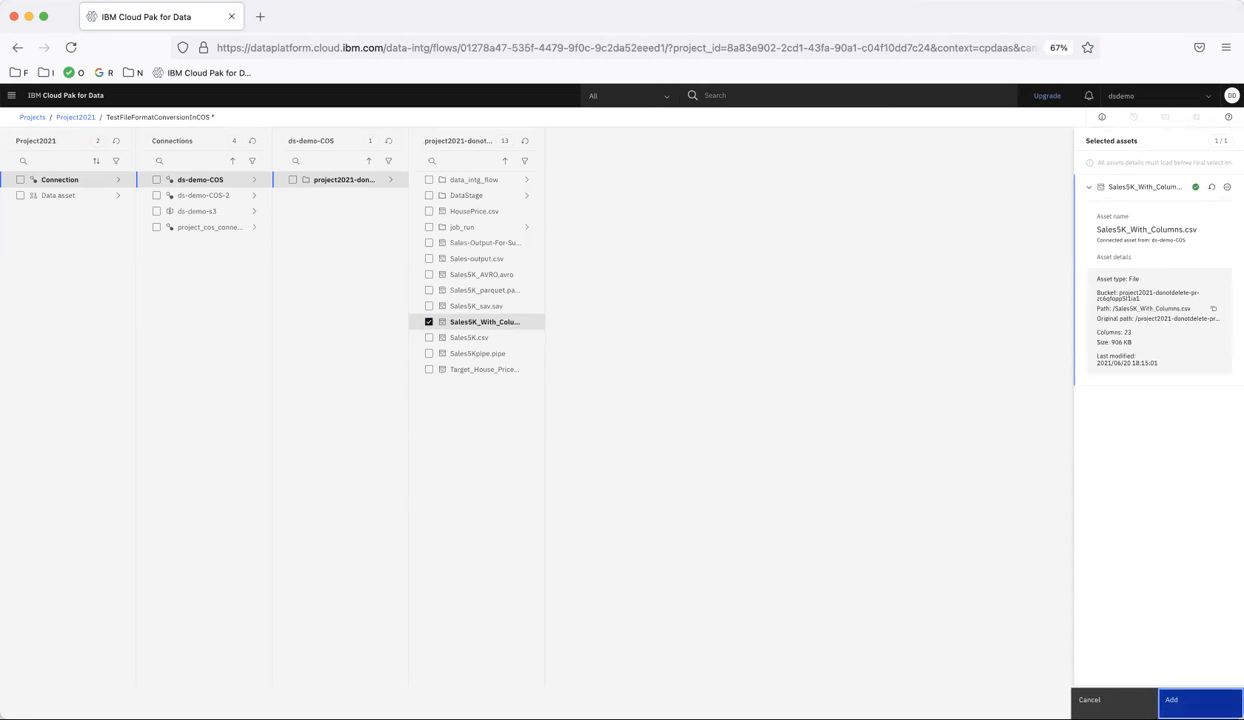
click(1180, 699)
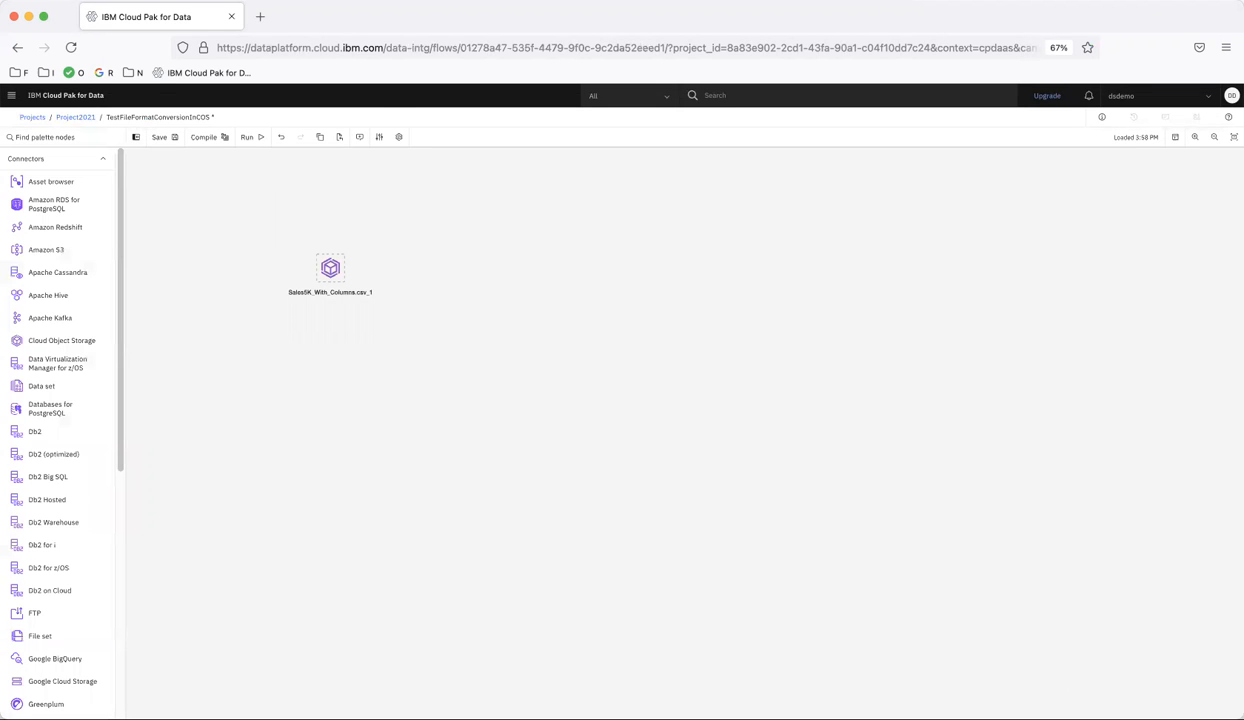
Add a Copy stage fed by the sales source and move it farther from the source
scroll(24, 370, down, 5)
scroll(49, 520, down, 5)
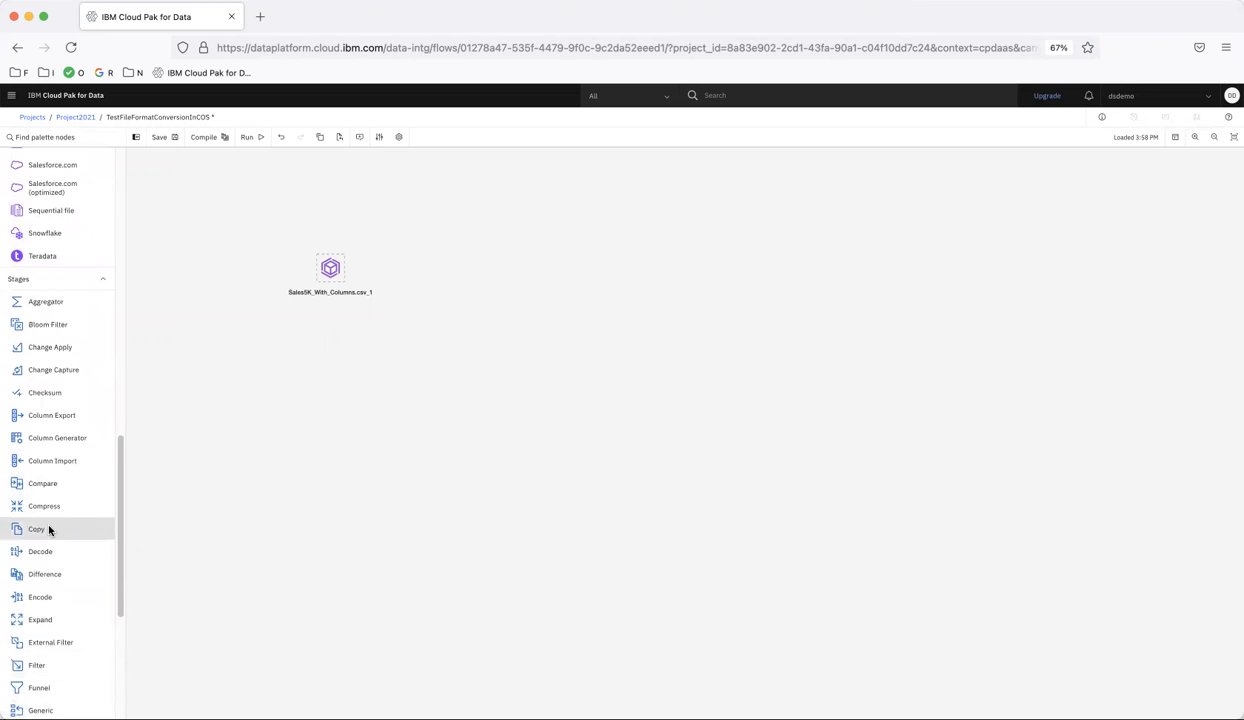
double_click(40, 533)
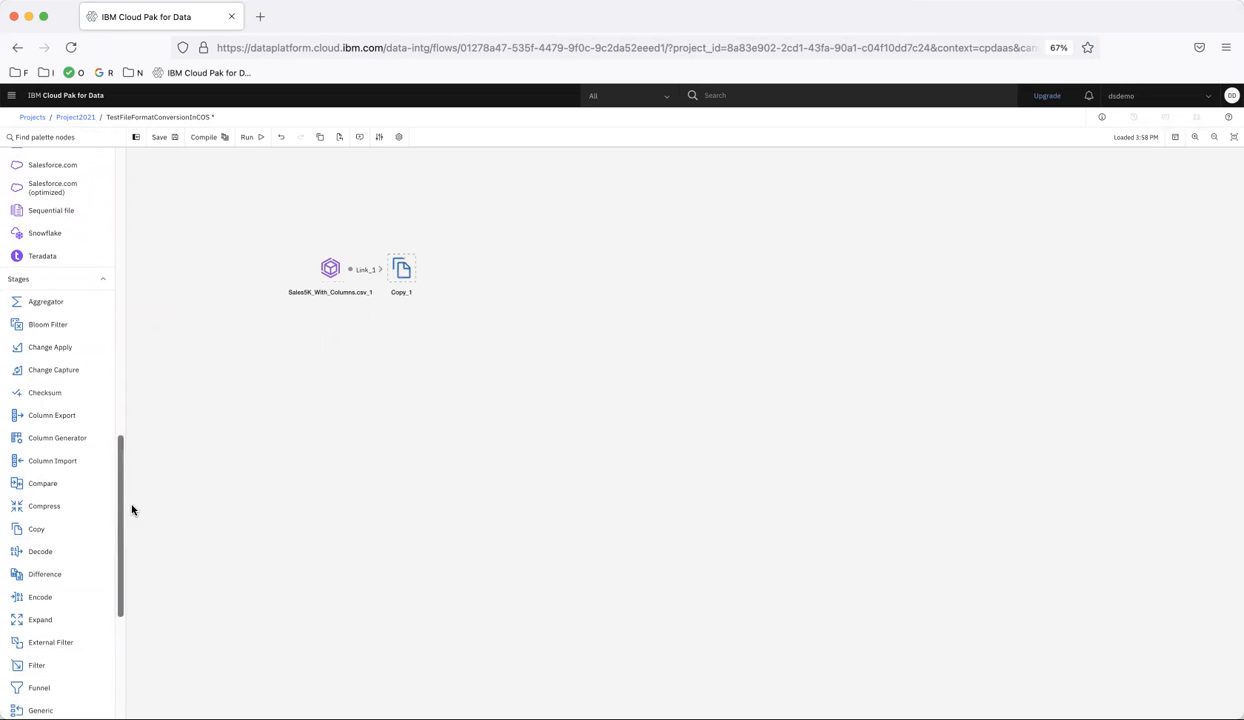
drag(403, 276, 463, 277)
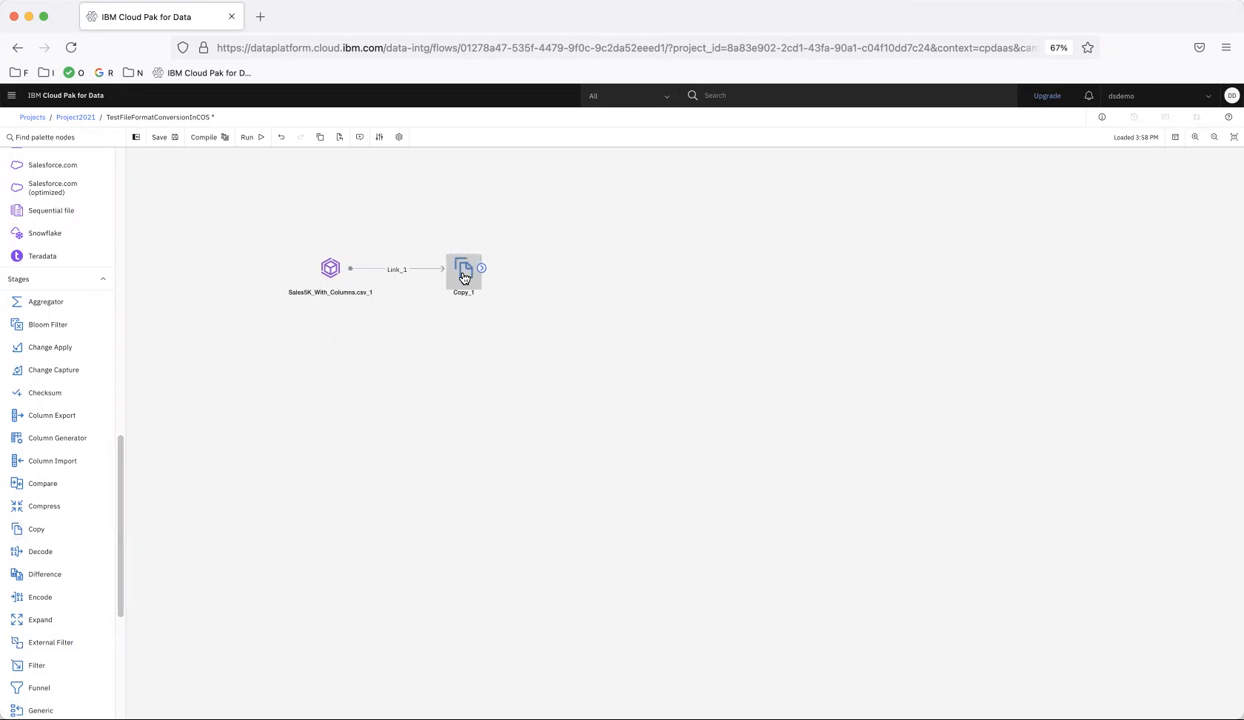
Add a Peek stage linked from the Copy stage and place it directly below the Copy stage
scroll(20, 600, down, 6)
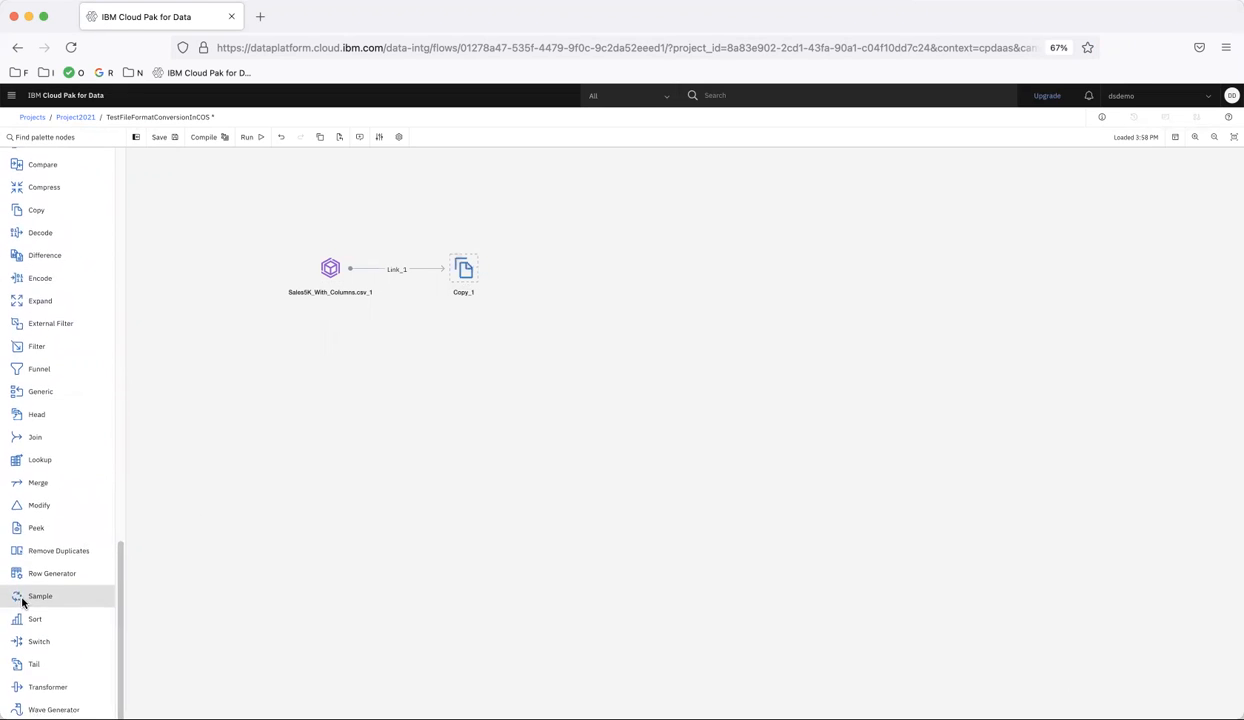
double_click(32, 531)
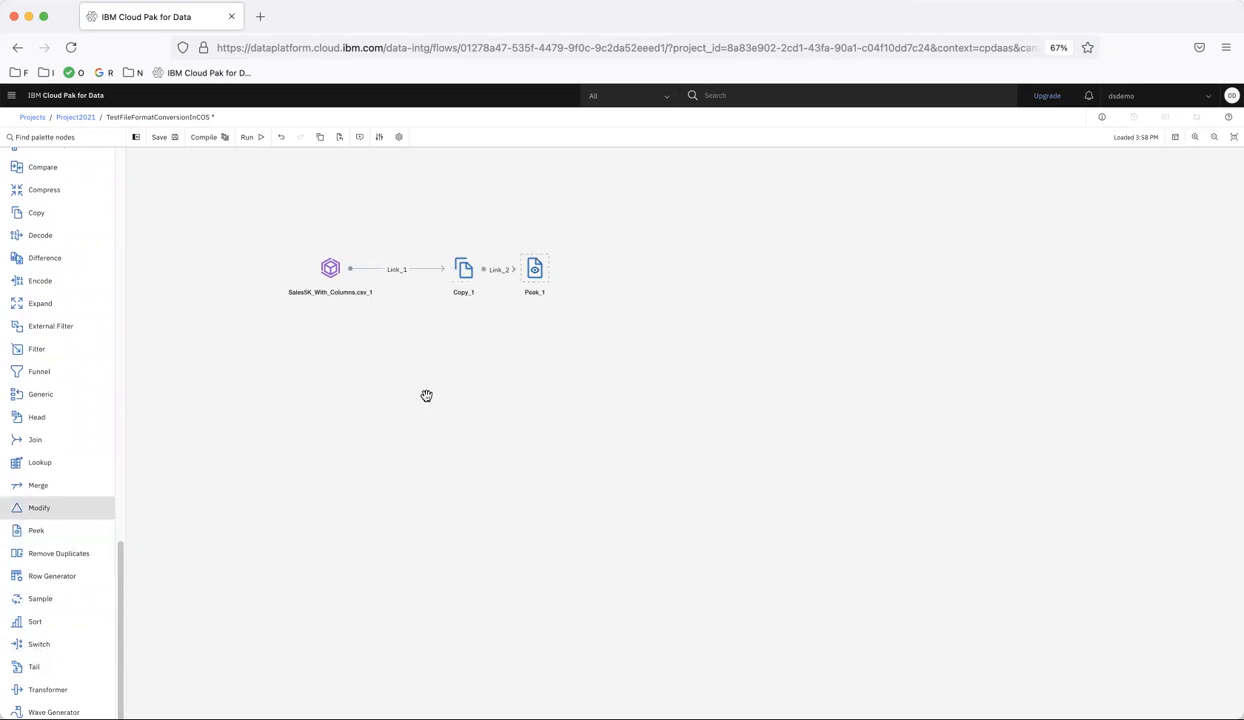
drag(536, 269, 465, 452)
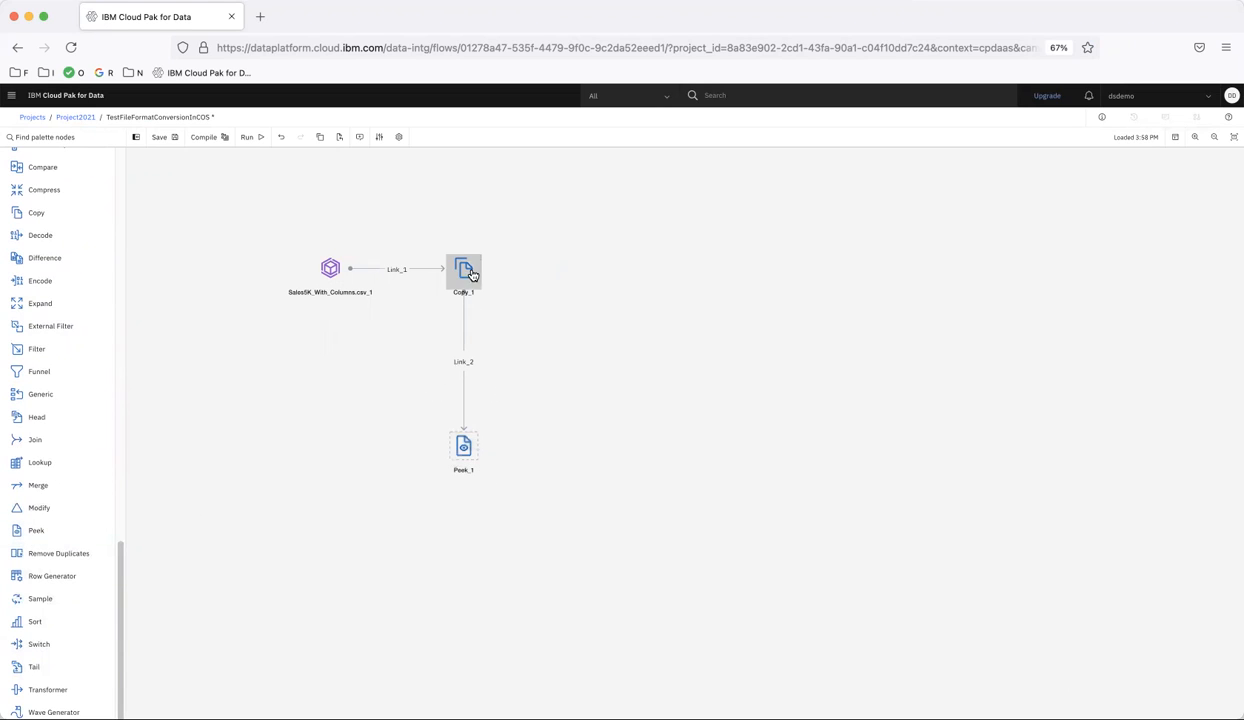
Add the project2021-donotdelete bucket from the ds-demo-COS connection as a target asset and link the Copy stage to it
scroll(61, 258, up, 20)
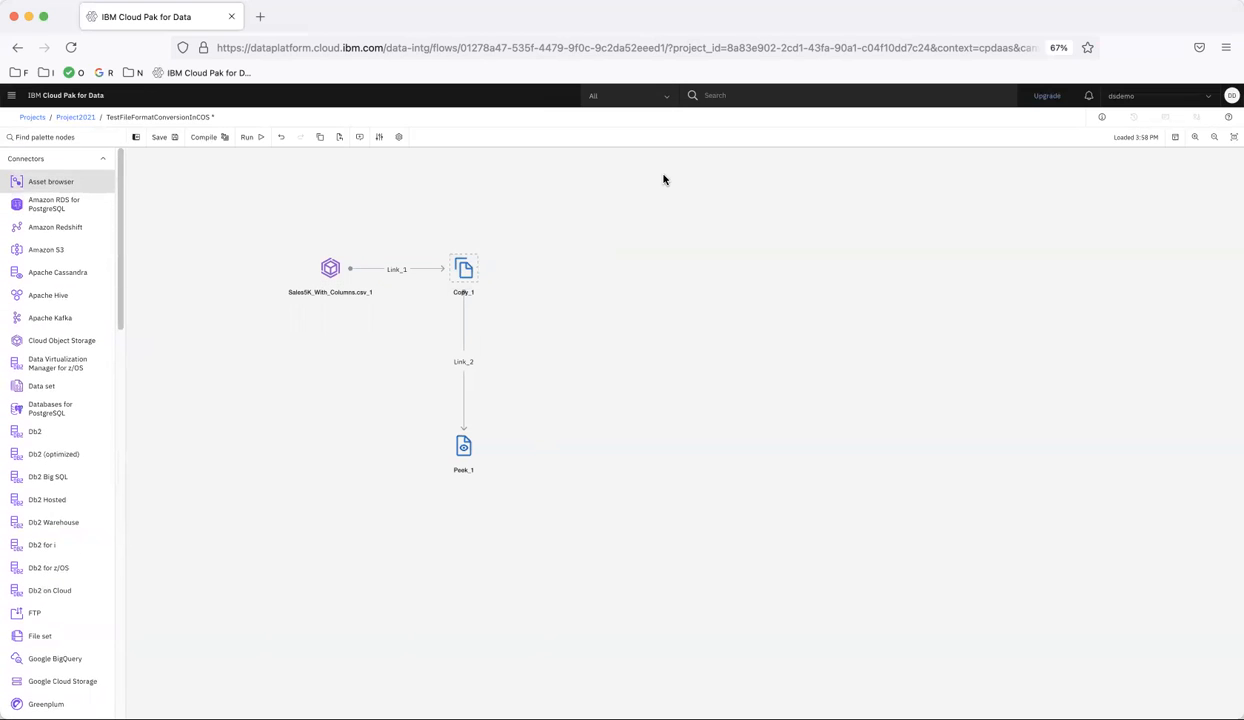
drag(663, 178, 663, 178)
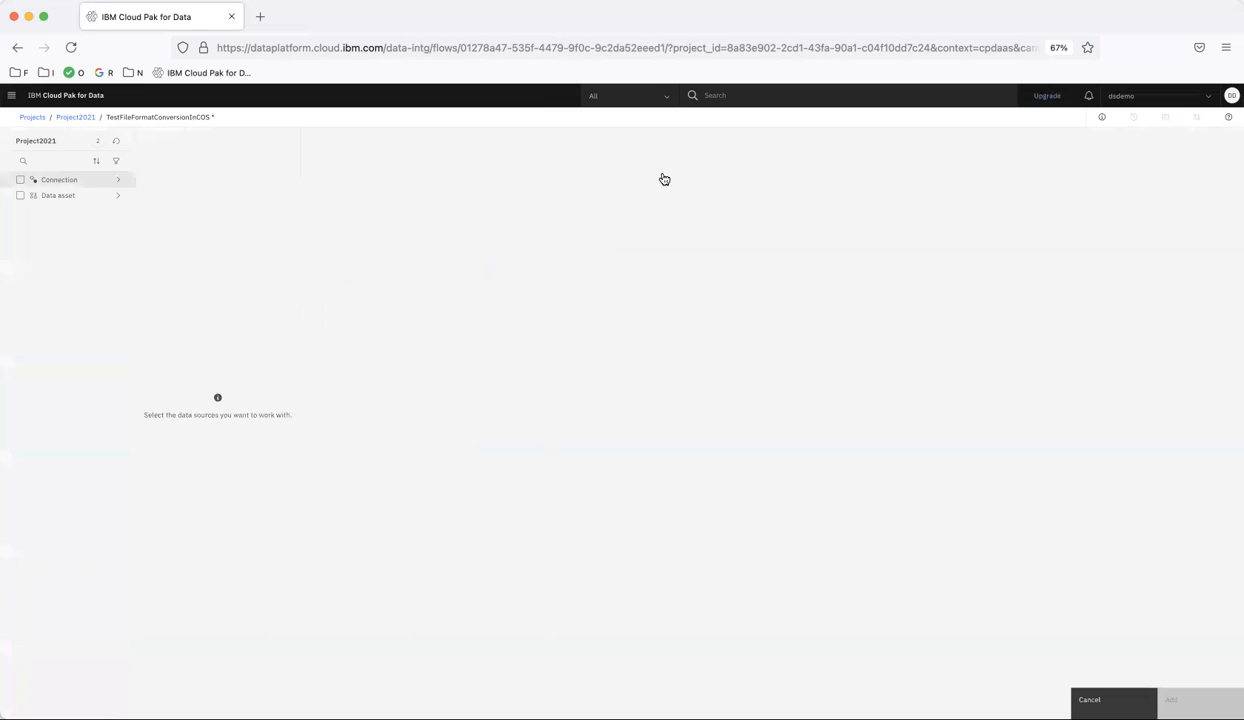
click(76, 182)
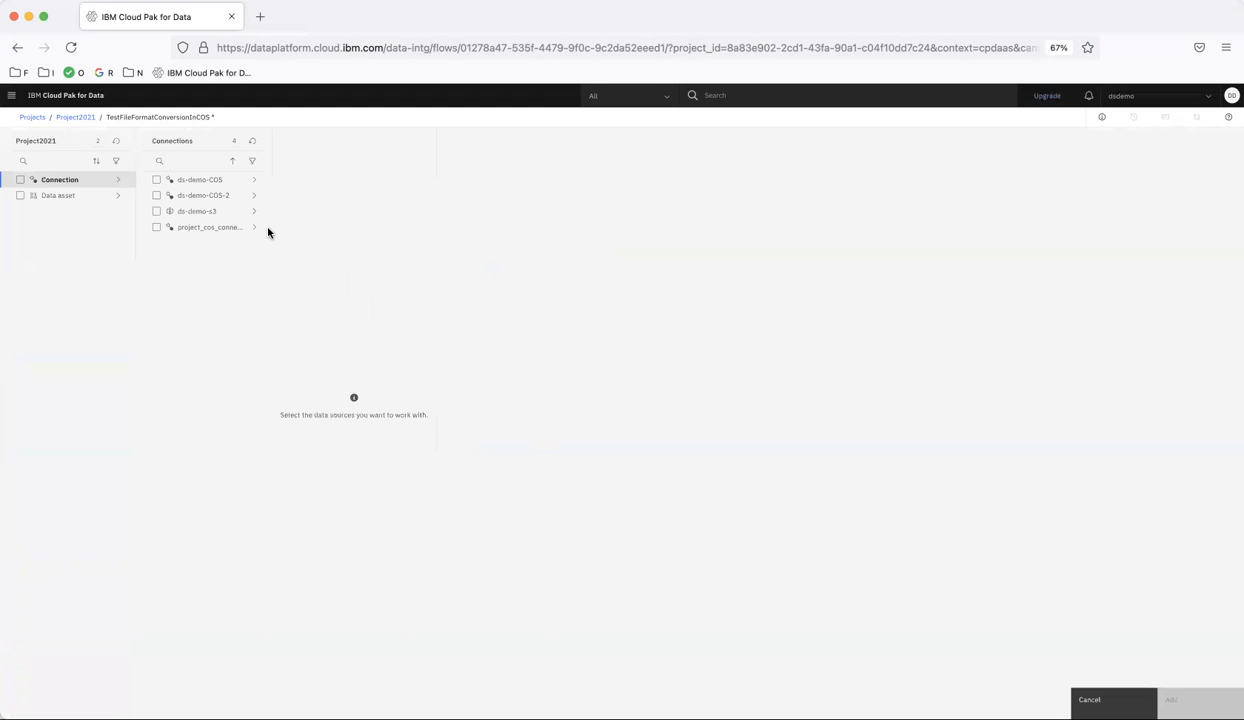
click(203, 182)
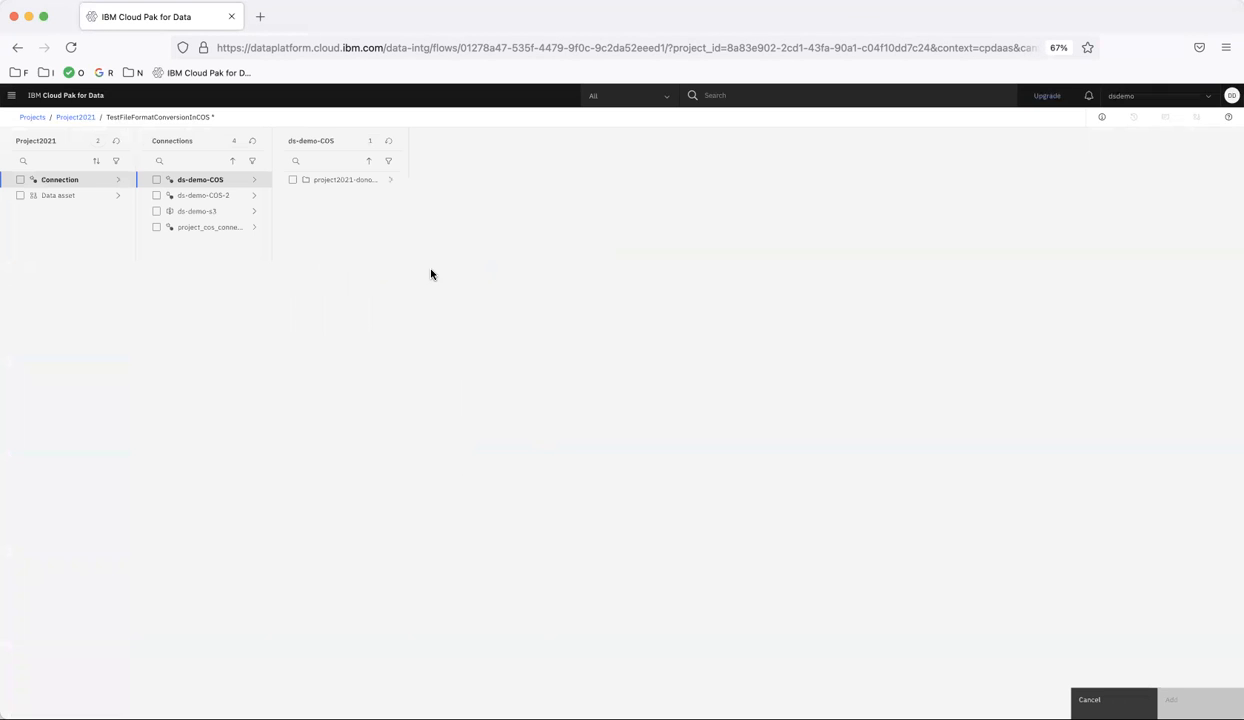
click(335, 181)
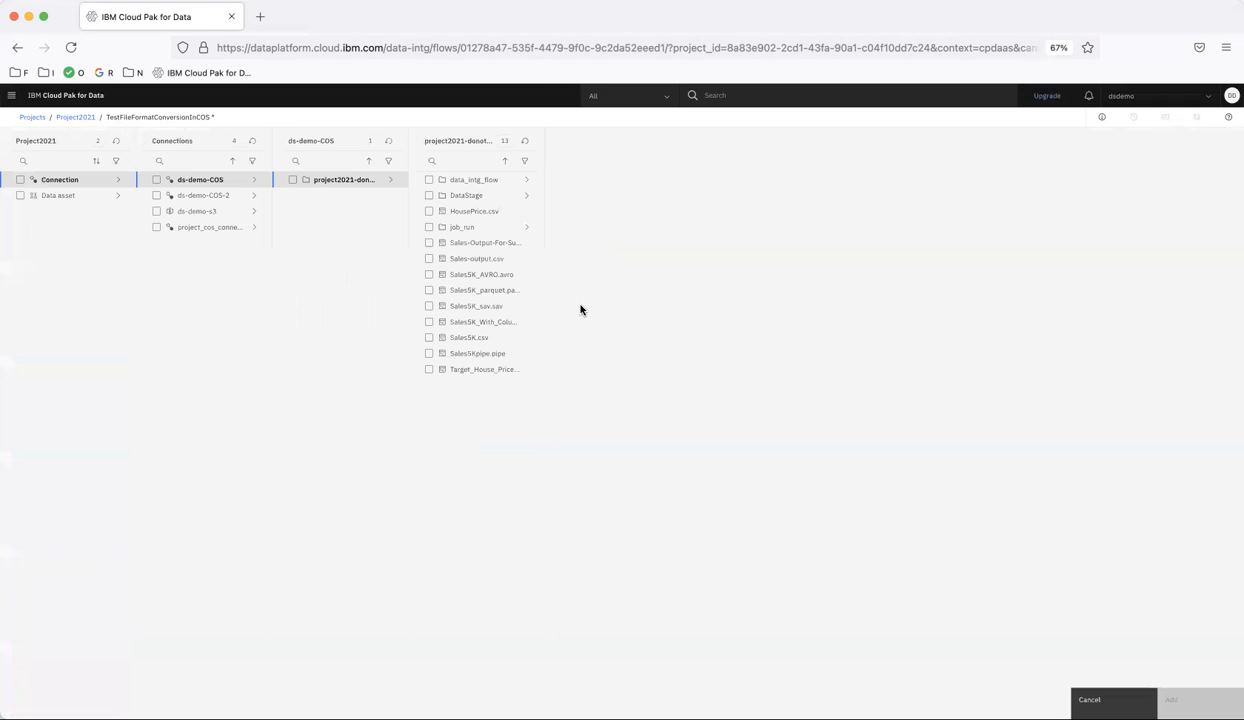
click(292, 180)
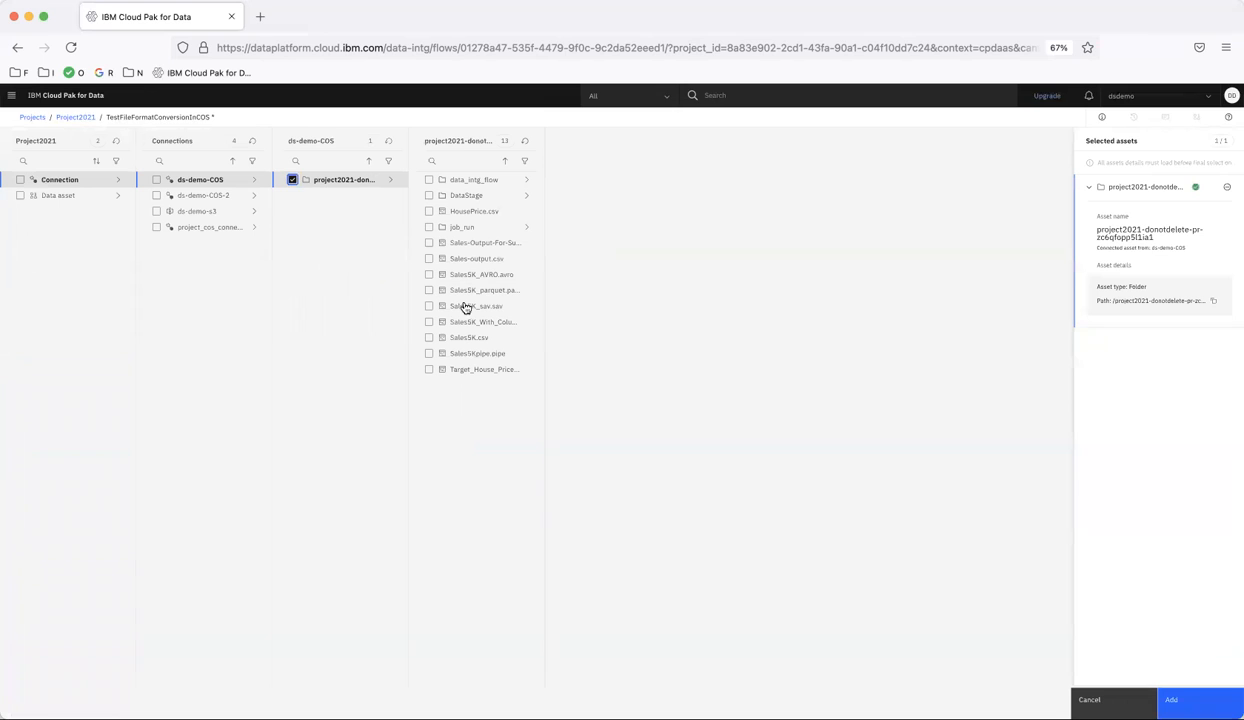
click(1172, 697)
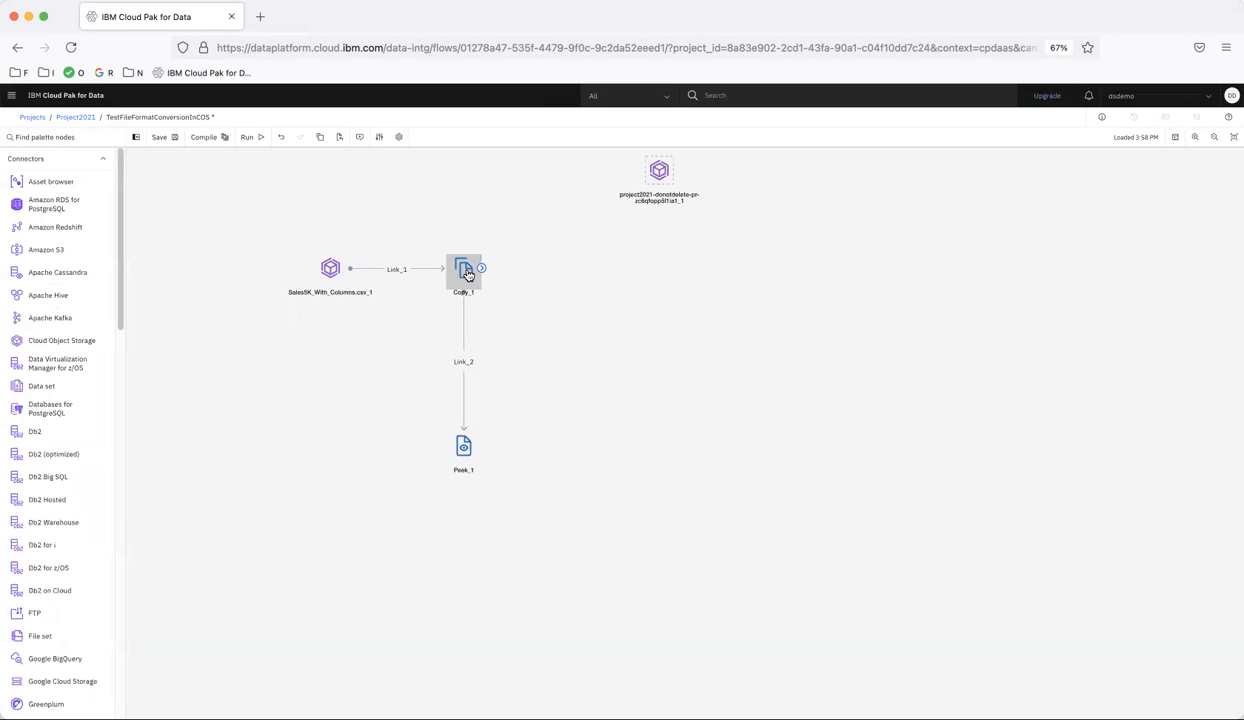
drag(481, 271, 657, 171)
Set the Cloud Object Storage target's file format to Avro and its file name to Sales5K_avro.avro
double_click(657, 171)
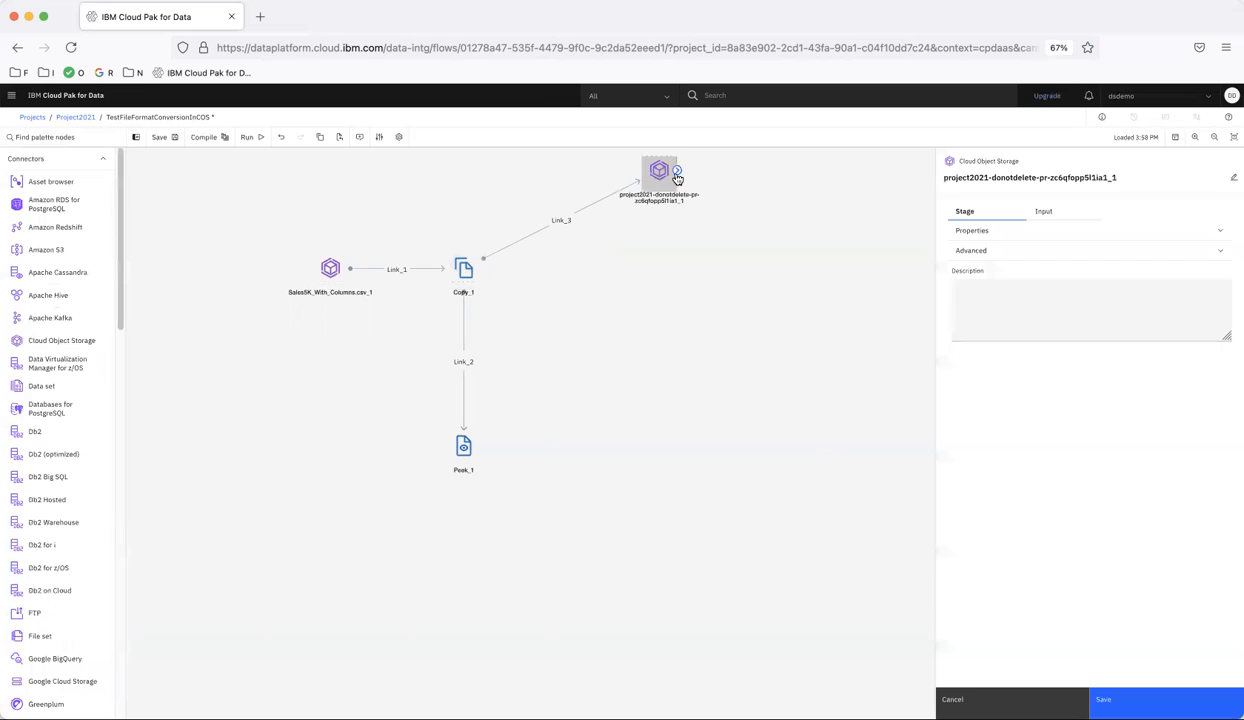
click(992, 231)
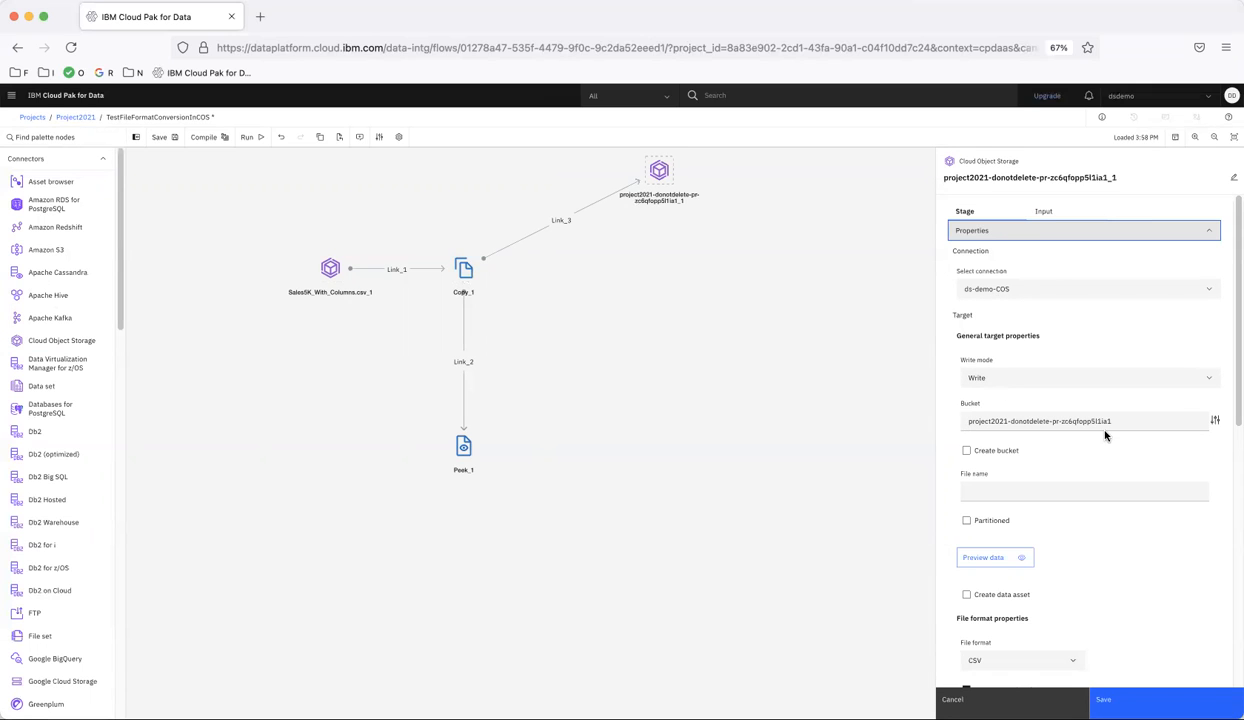
click(991, 492)
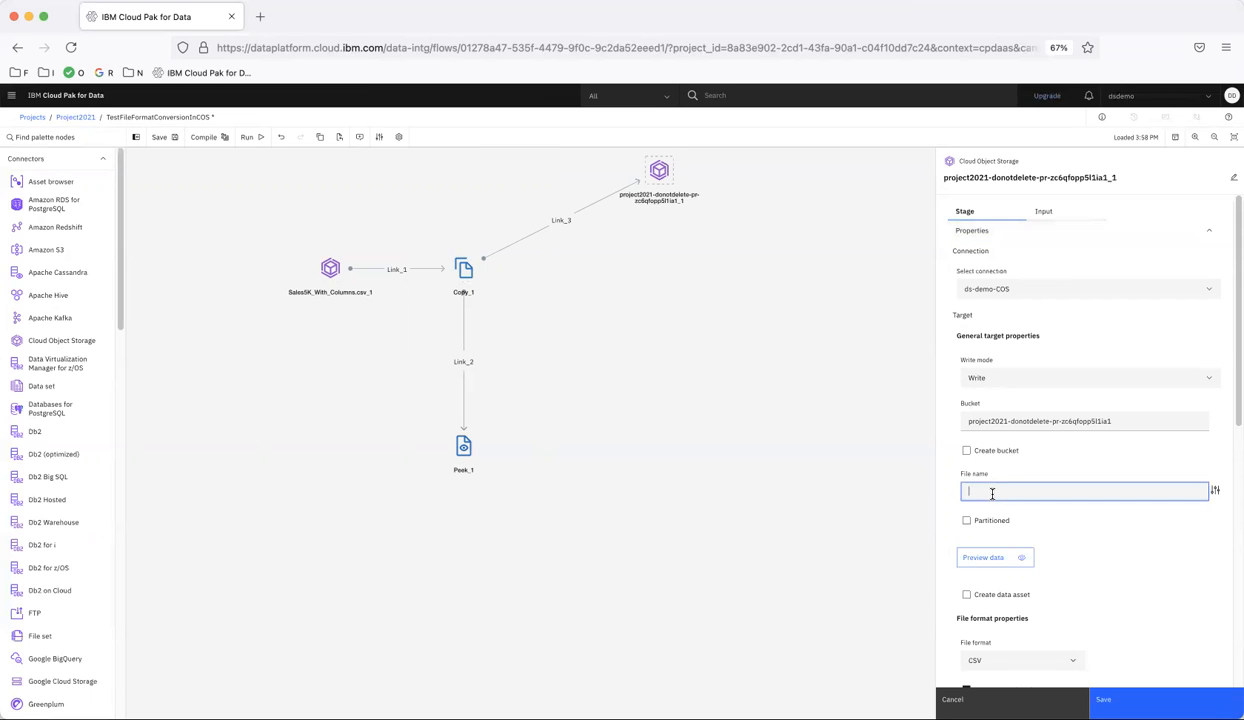
scroll(992, 493, down, 3)
click(994, 499)
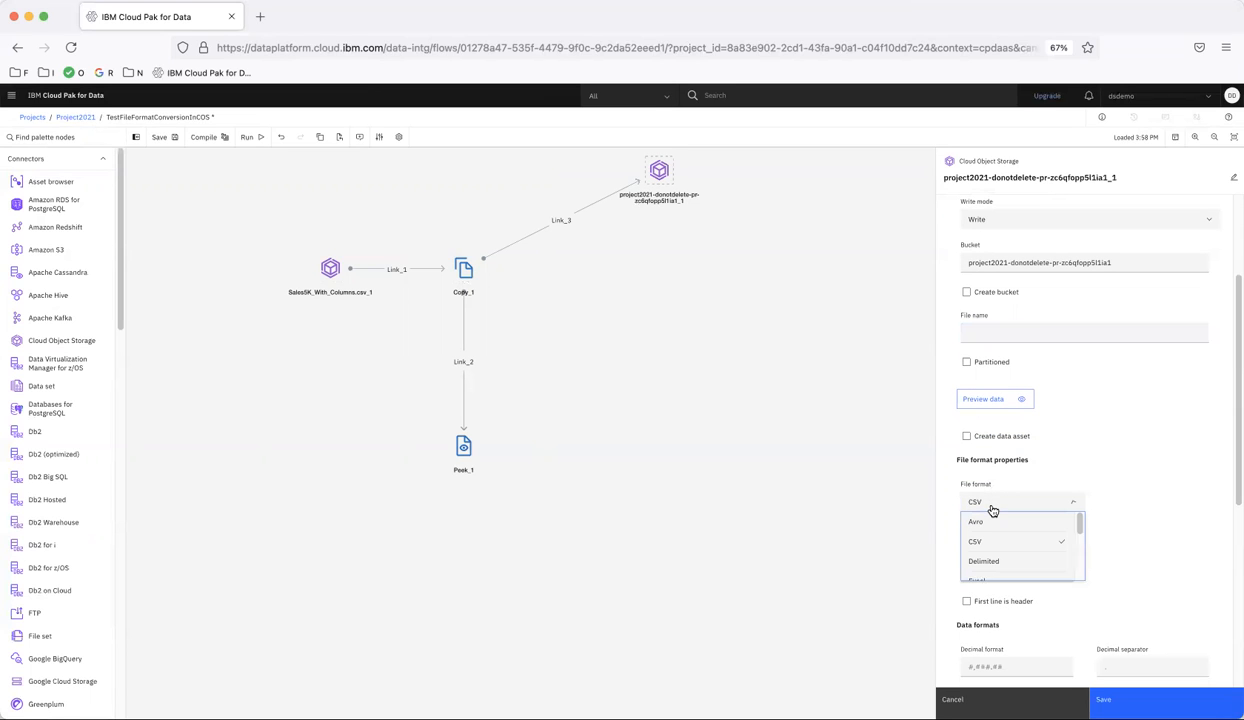
click(990, 525)
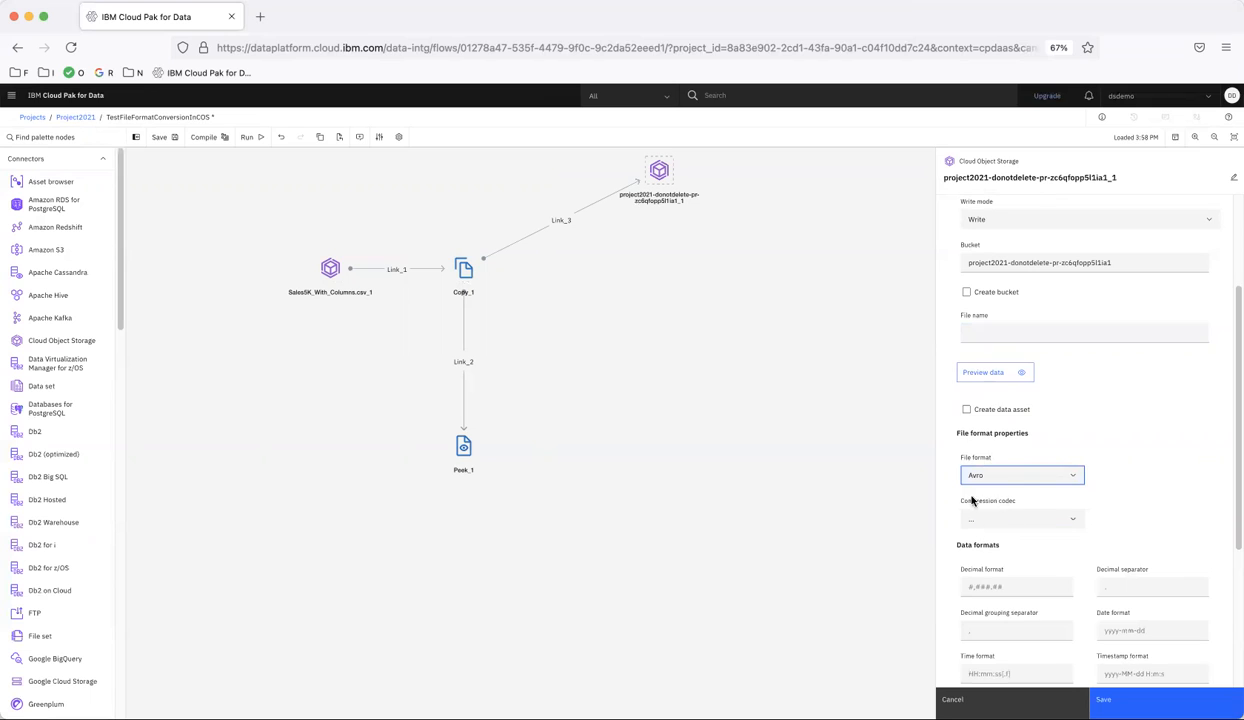
scroll(1028, 484, up, 2)
click(989, 420)
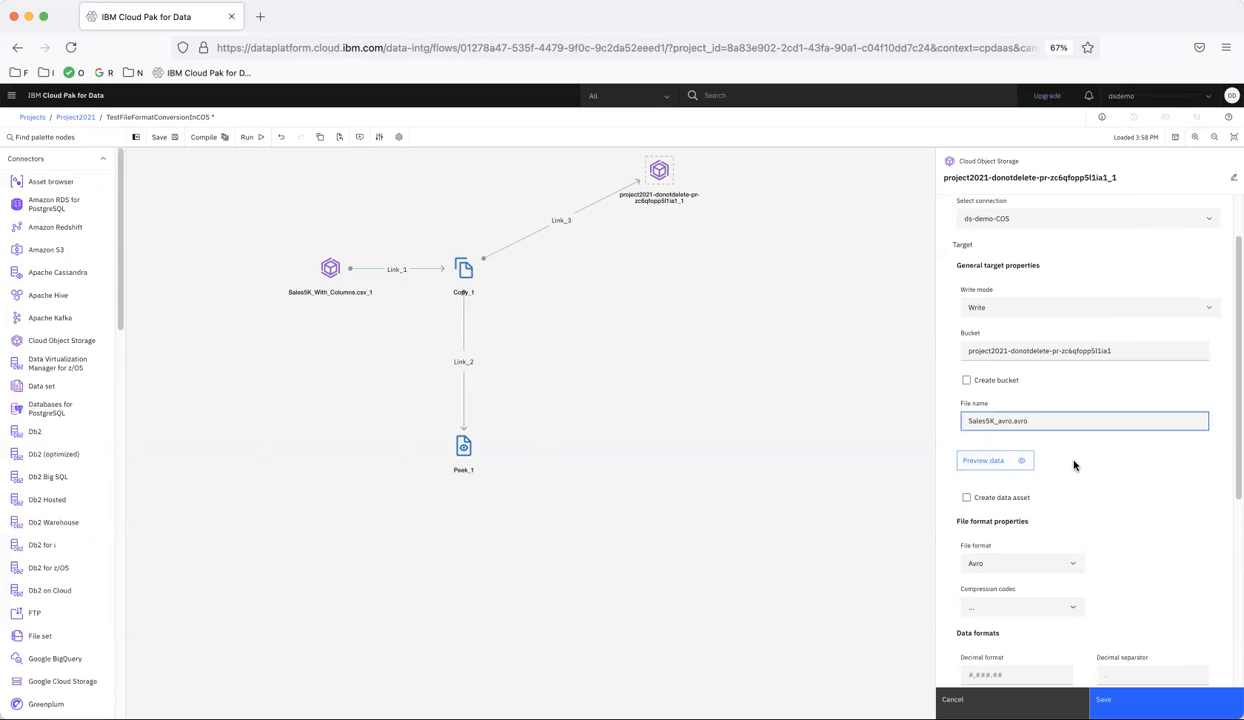
Review the Avro target's remaining stage properties and the columns of its input Link_3
scroll(1074, 465, down, 5)
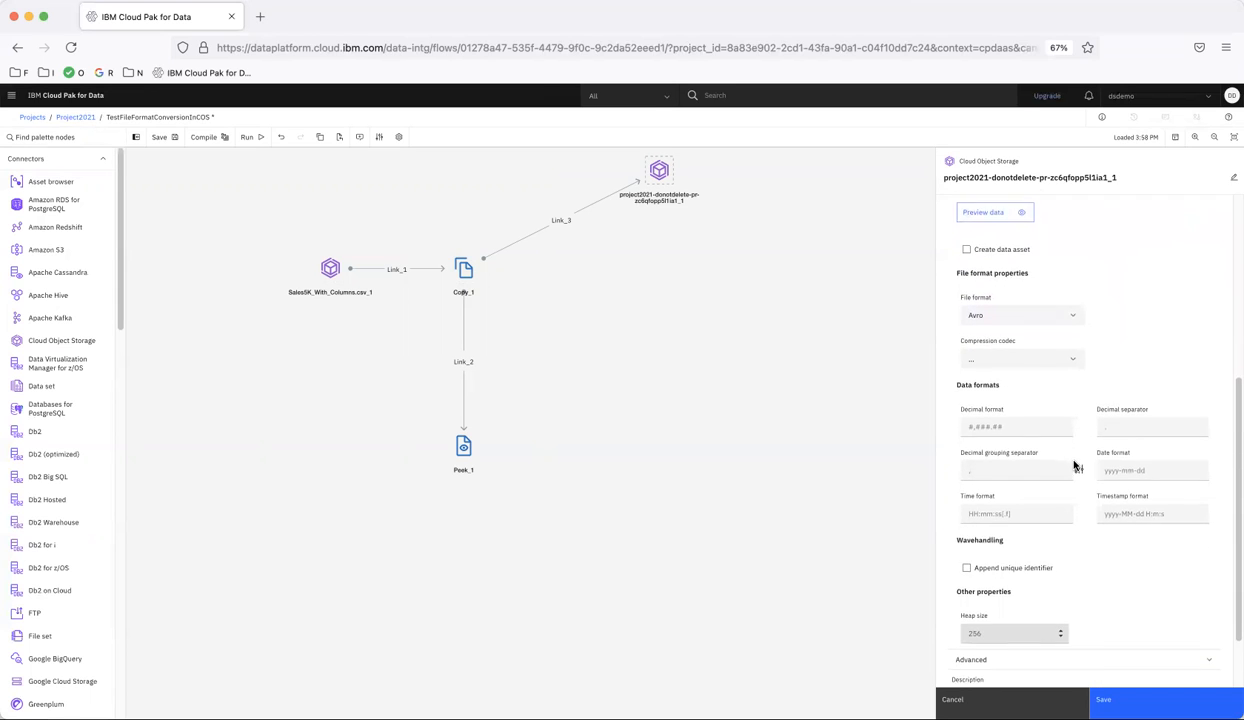
scroll(1074, 465, down, 2)
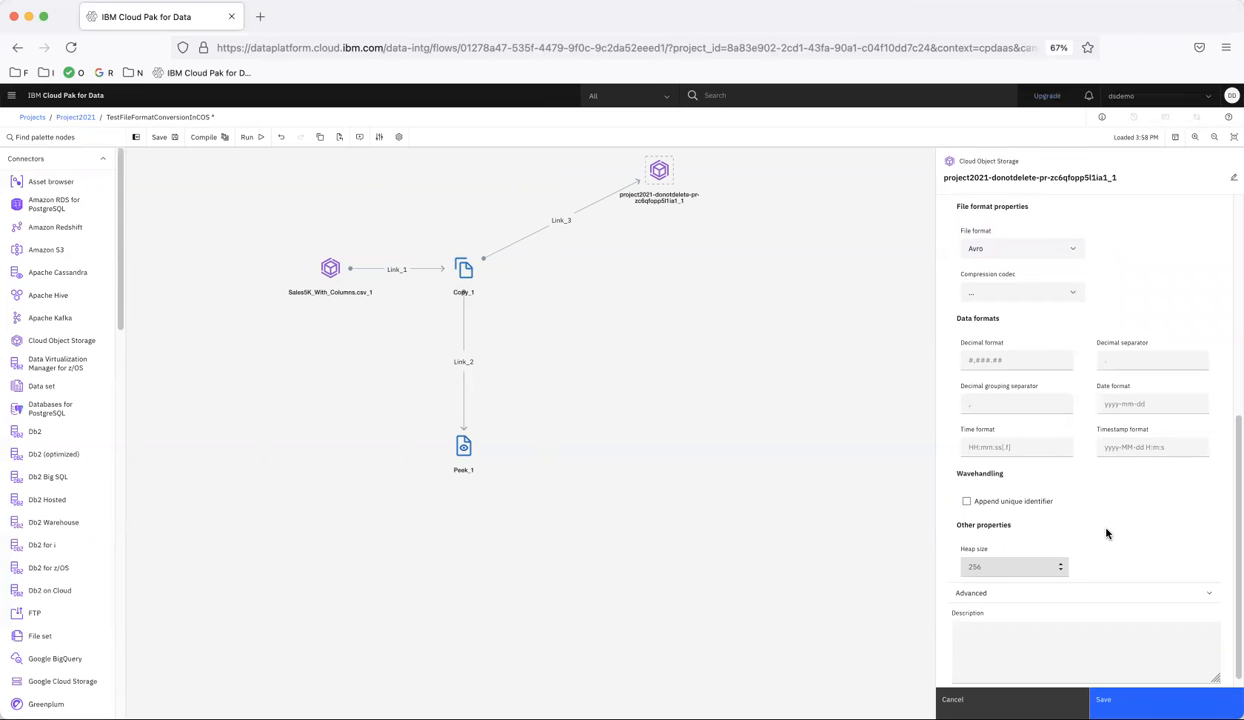
scroll(1134, 548, up, 8)
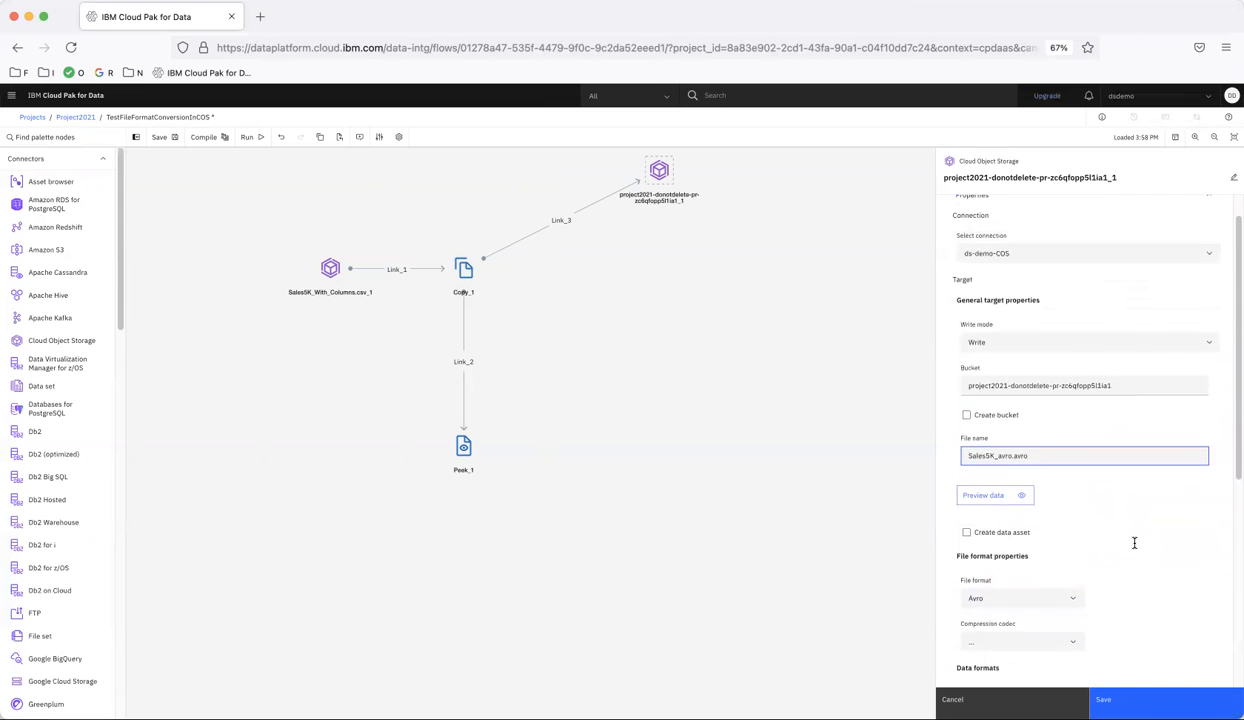
click(1045, 214)
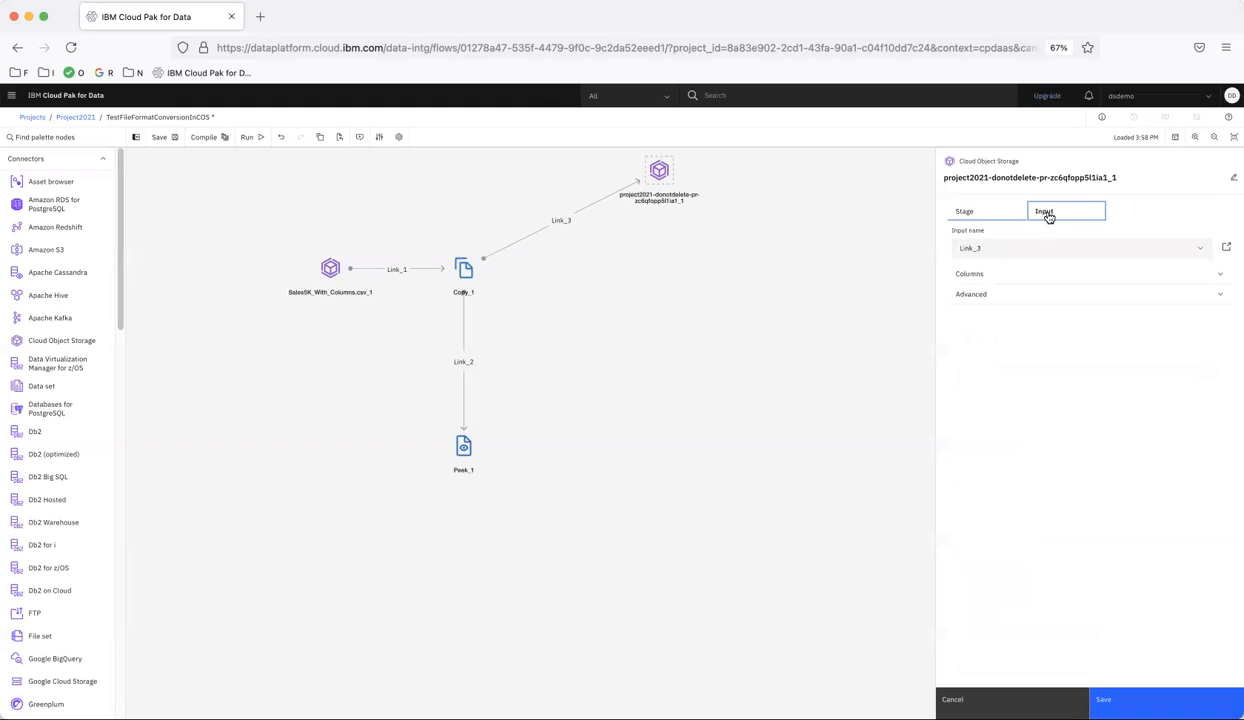
click(1010, 272)
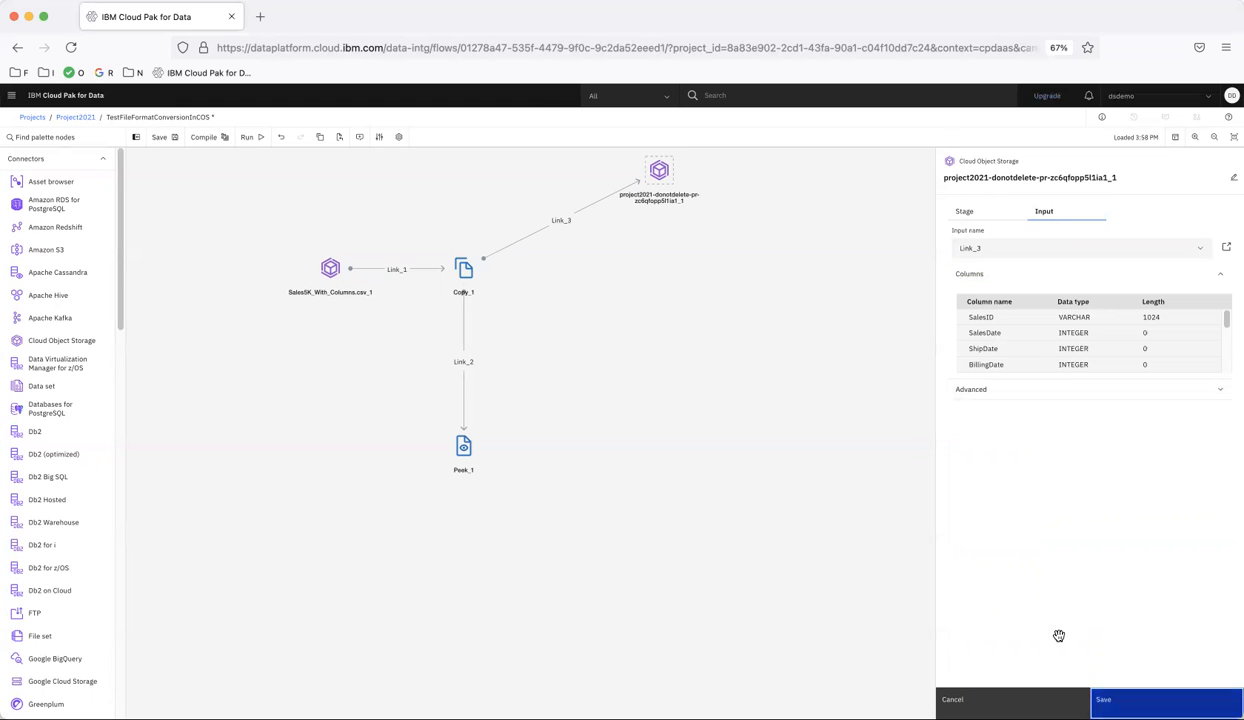
Save the Avro target's settings and add a duplicate of that target directly below it, linked from the Copy stage
click(1108, 699)
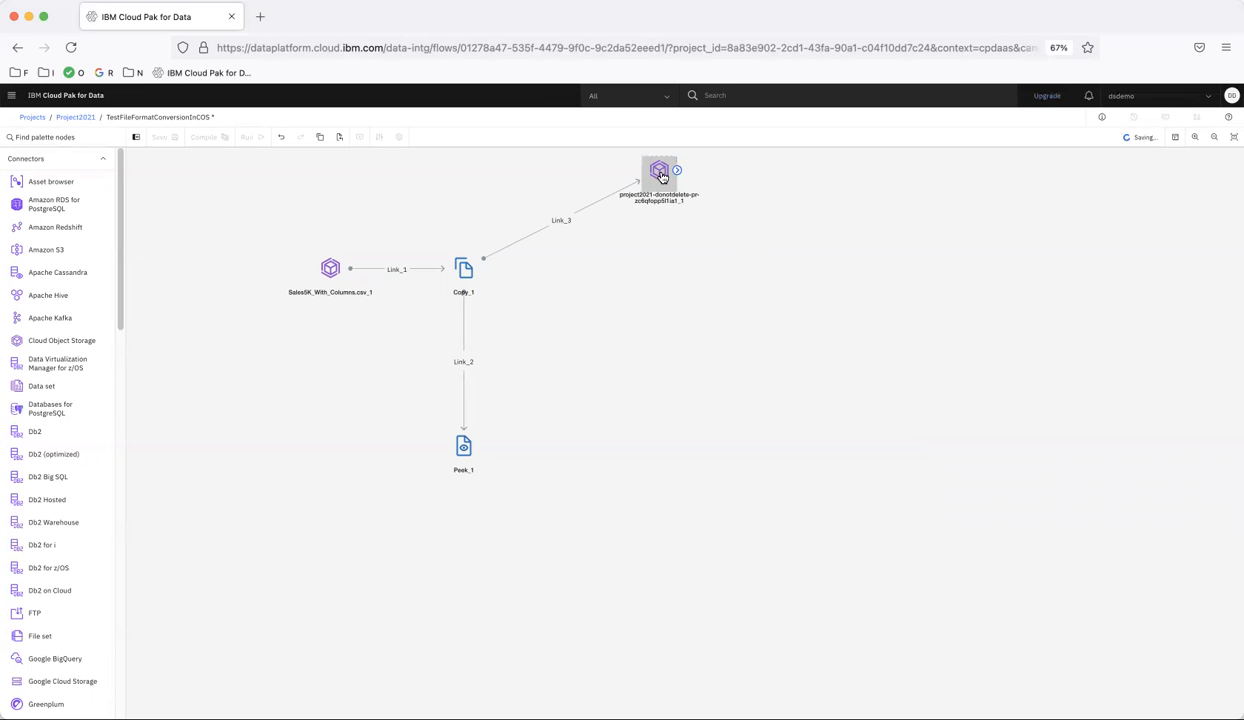
key(super+v)
drag(671, 188, 673, 243)
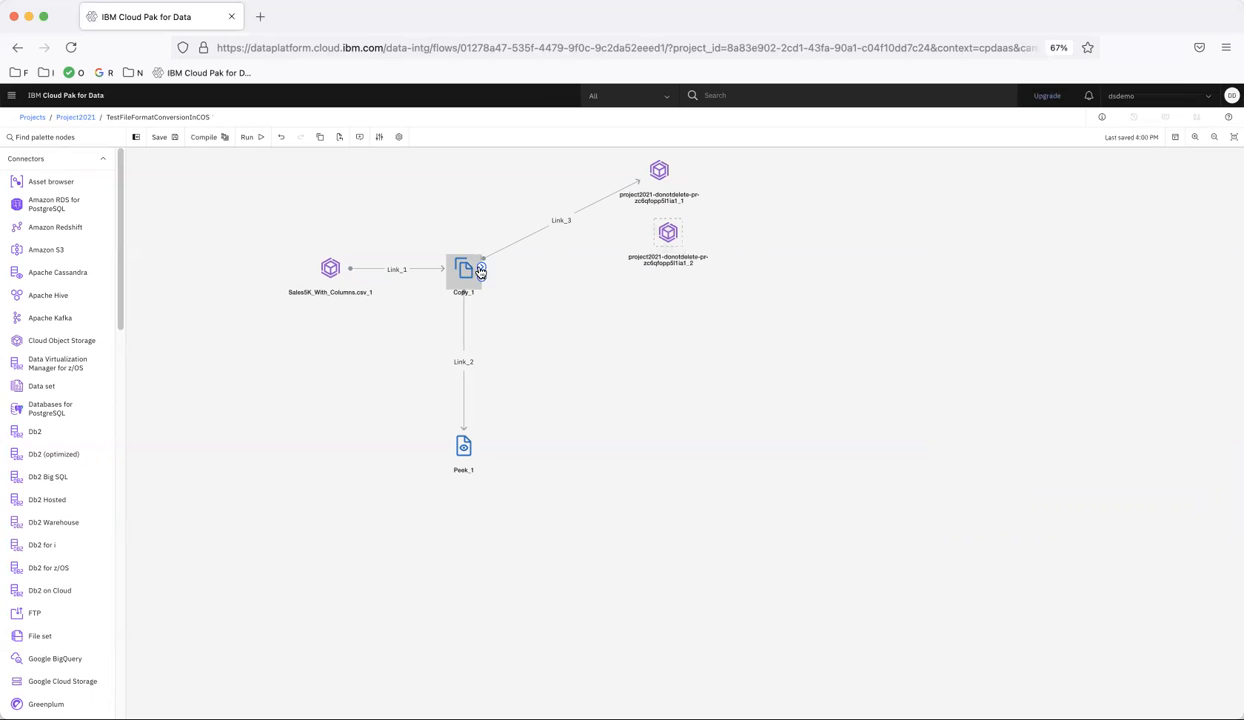
drag(481, 270, 670, 240)
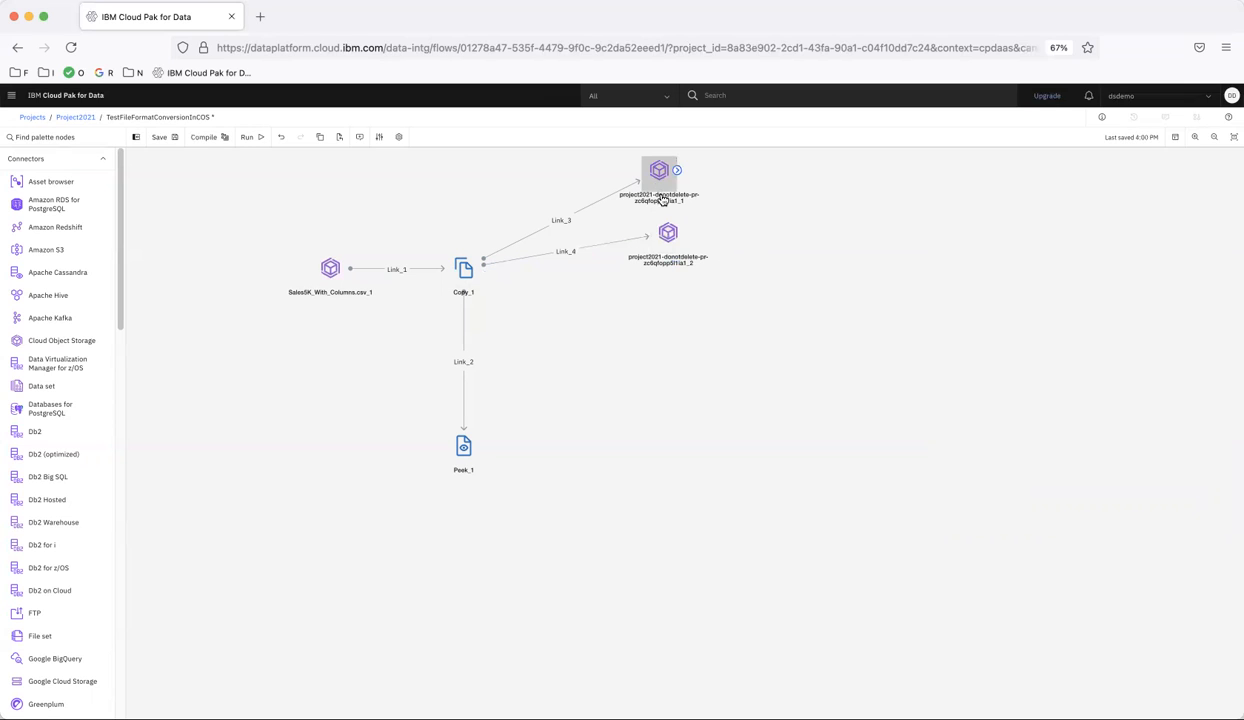
Set the file format of the second Cloud Object Storage target to Parquet
double_click(670, 243)
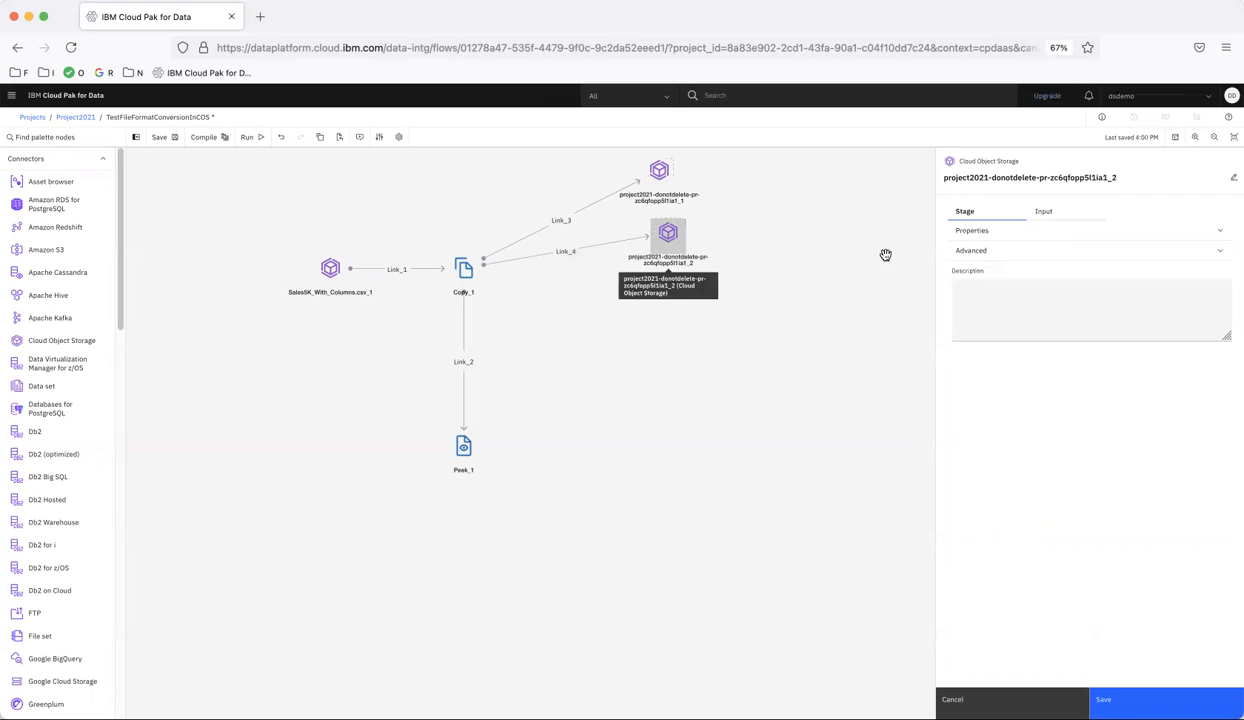
click(985, 233)
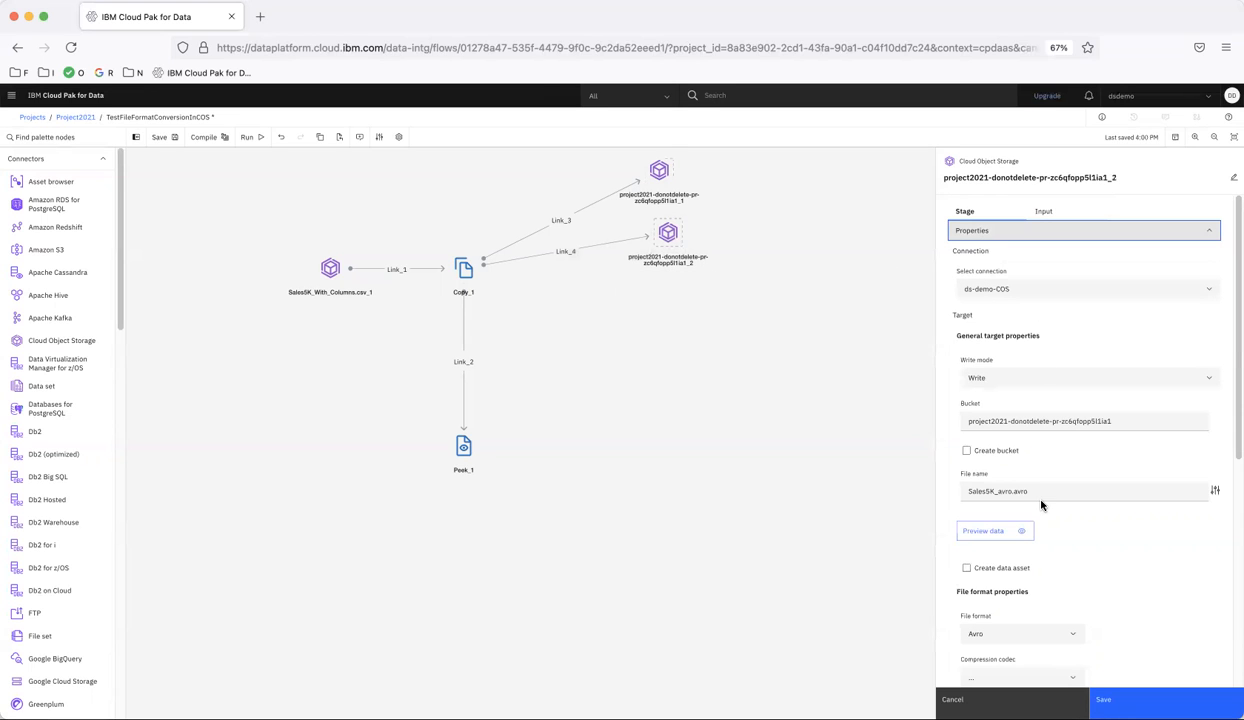
scroll(1044, 547, down, 3)
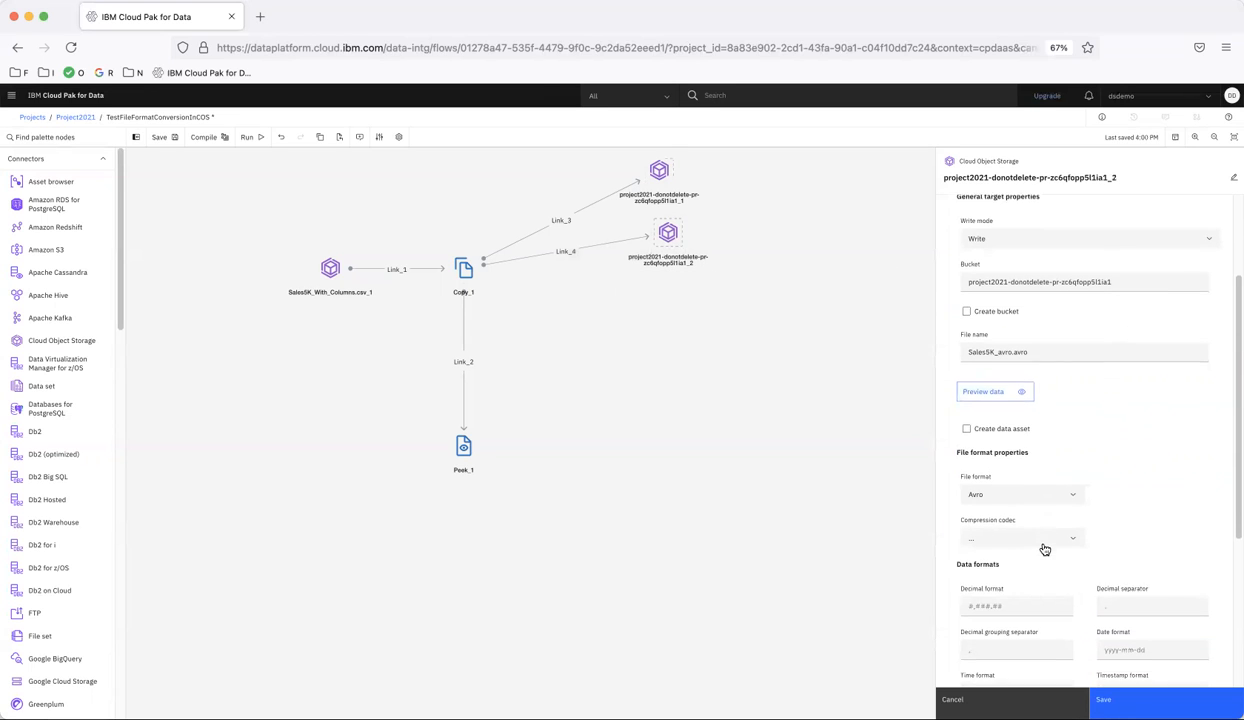
click(997, 492)
scroll(1012, 557, down, 2)
click(998, 563)
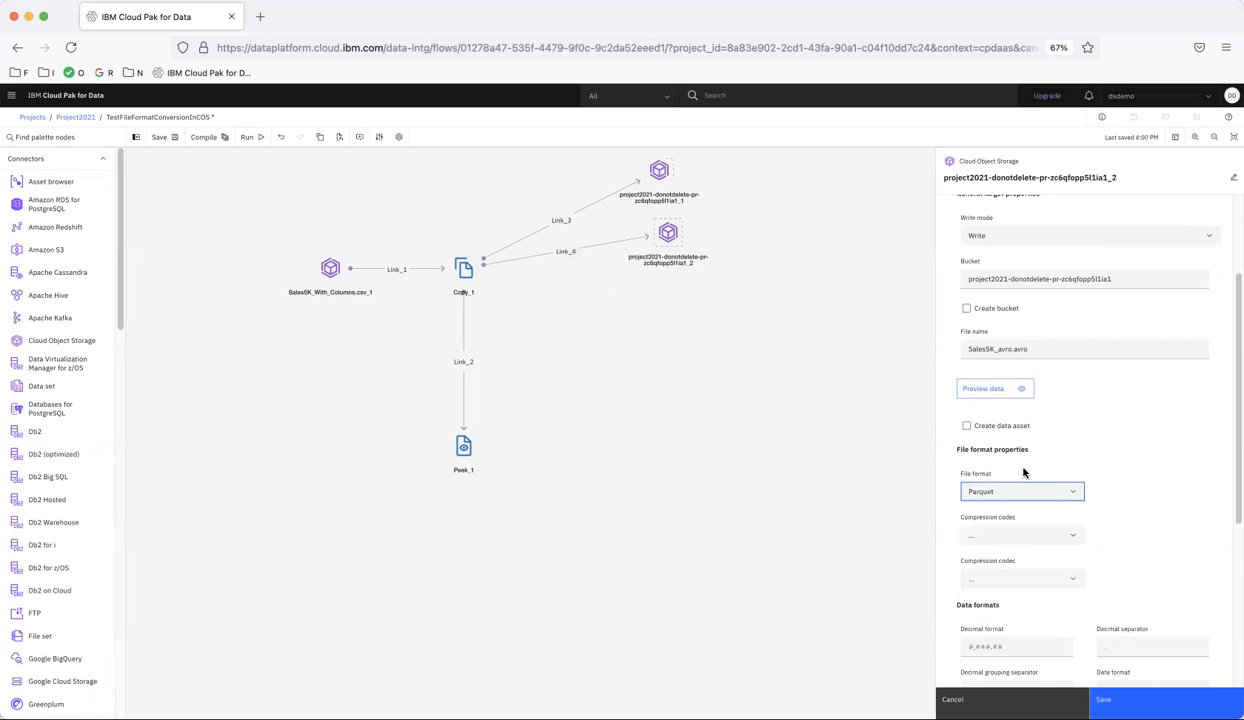
Set the Parquet target's file name to Sales5K_parquet.parquet and save the stage settings
click(1042, 348)
key(BackSpace)
key(BackSpace)
key(BackSpace)
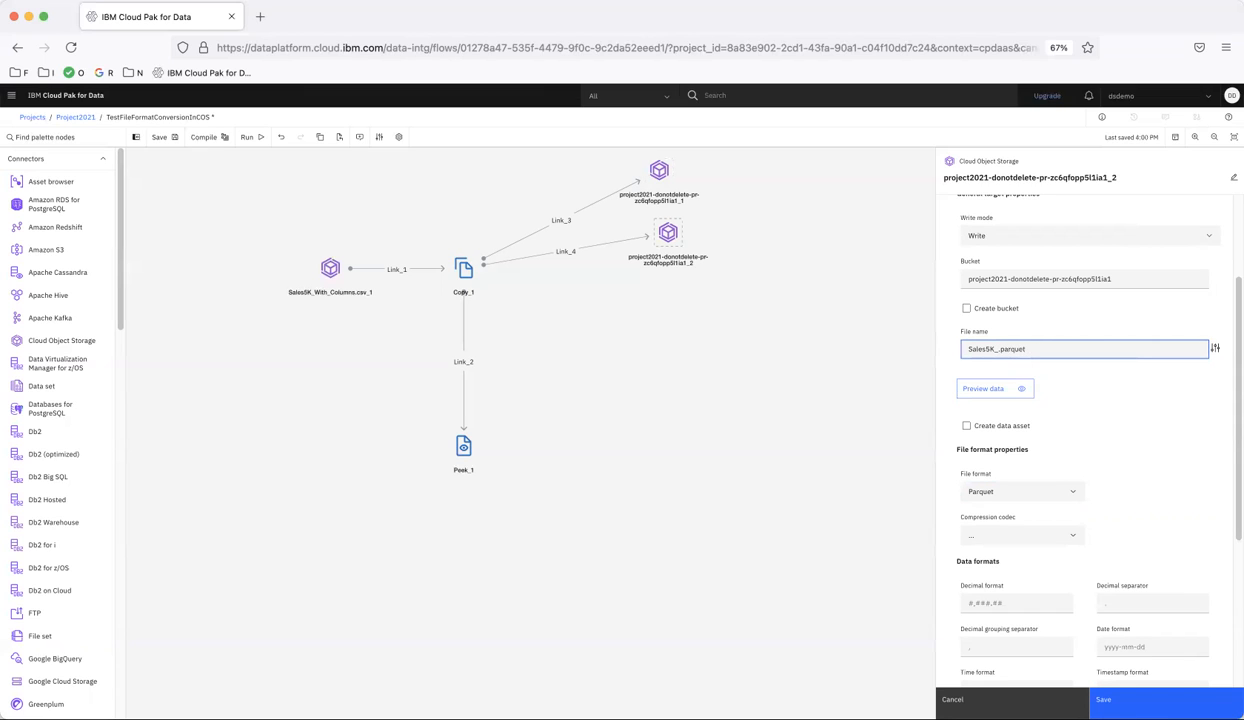
text(et)
scroll(1130, 472, down, 5)
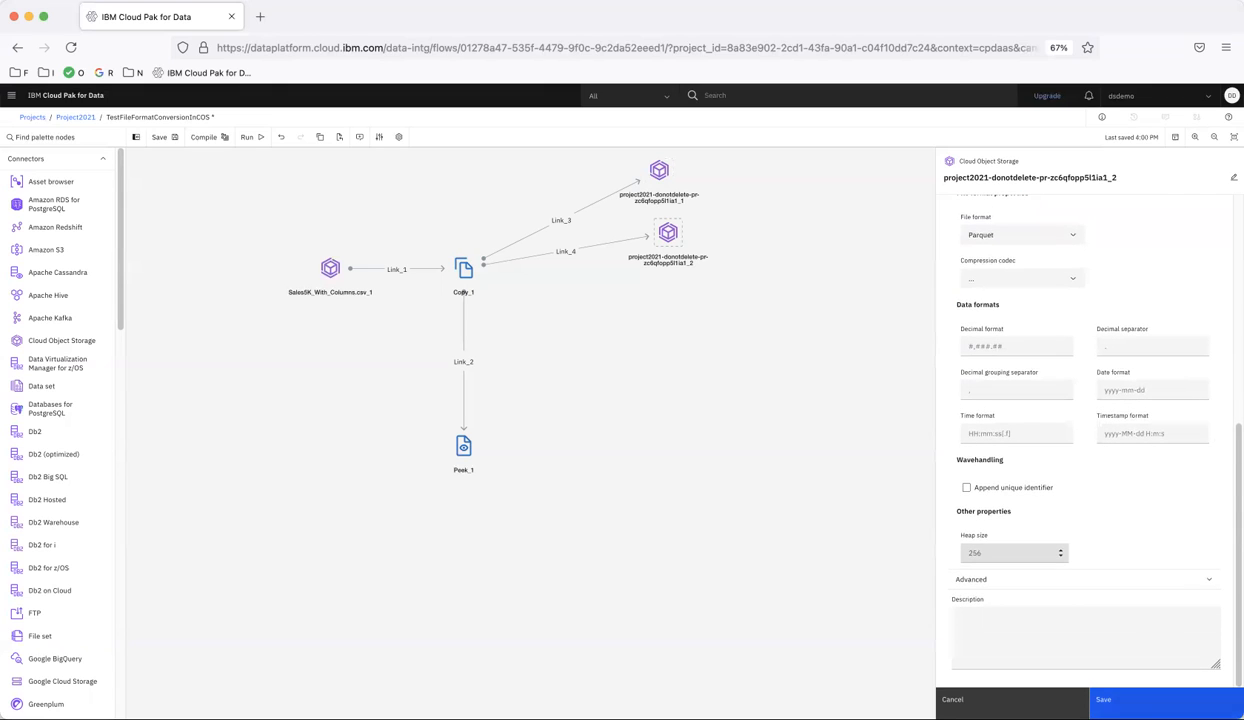
click(1140, 690)
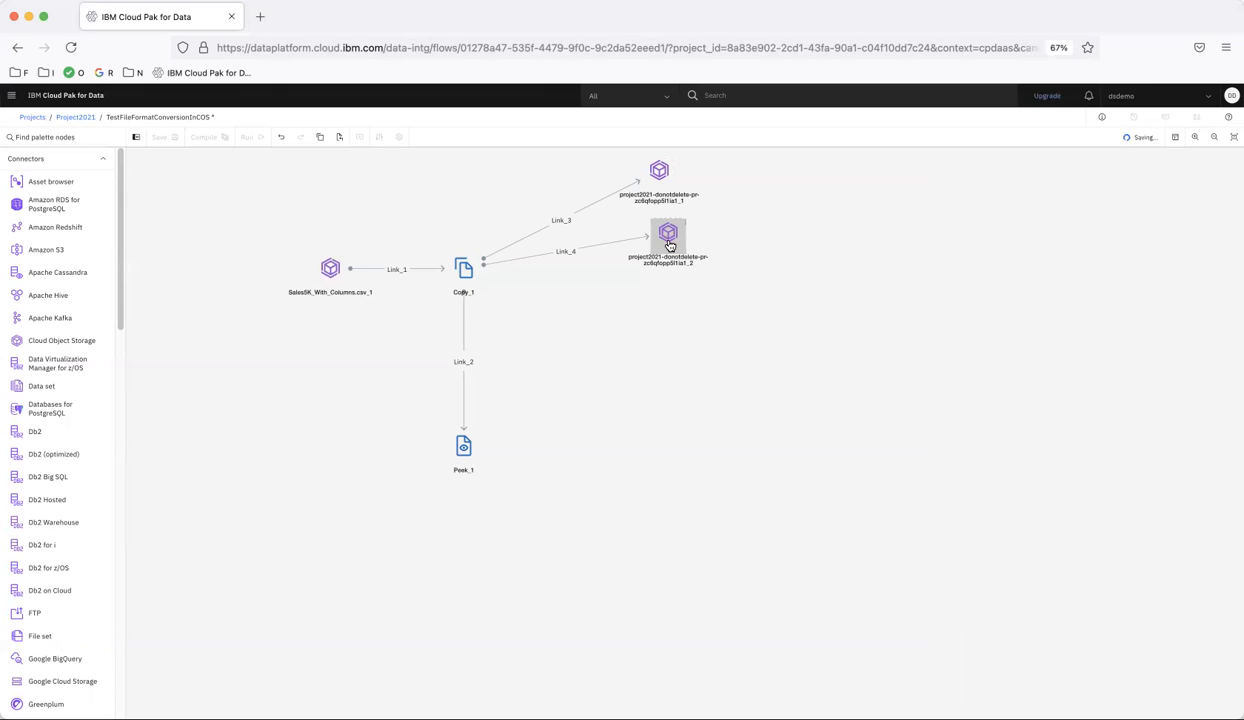
Duplicate the Cloud Object Storage target again, place the new one below the Parquet target and link the Copy stage to it
key(super+v)
drag(675, 248, 669, 303)
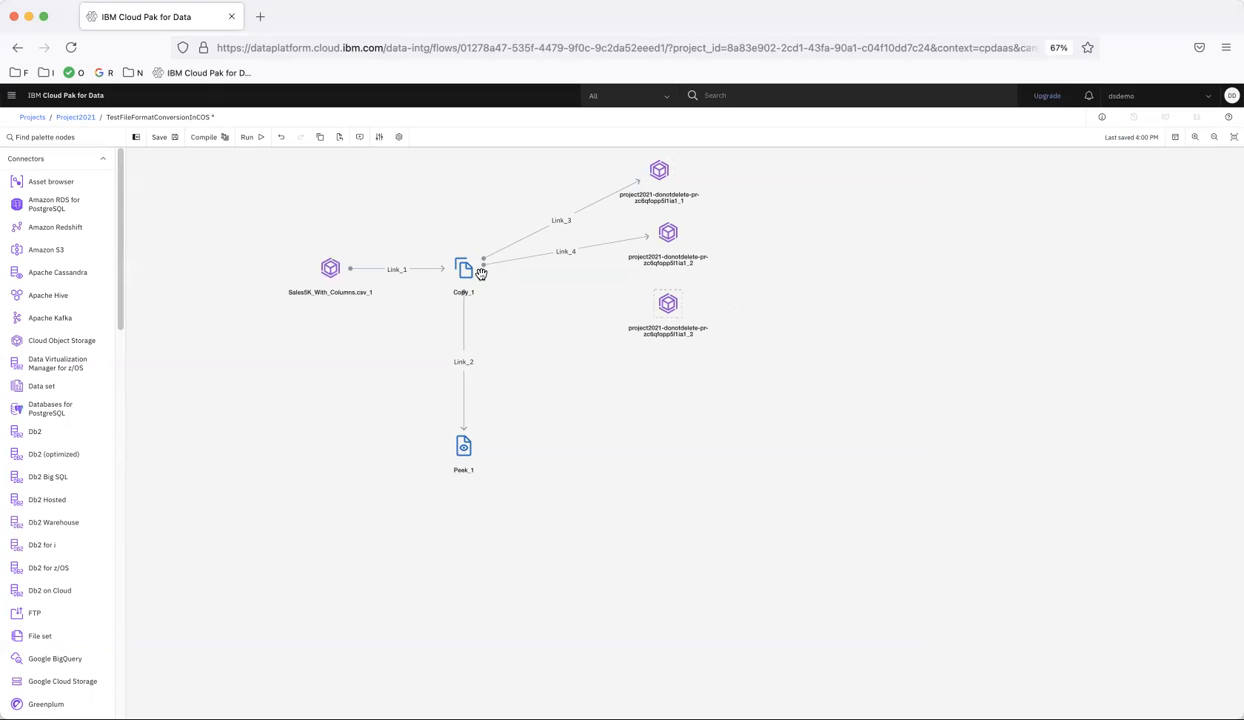
drag(481, 276, 677, 308)
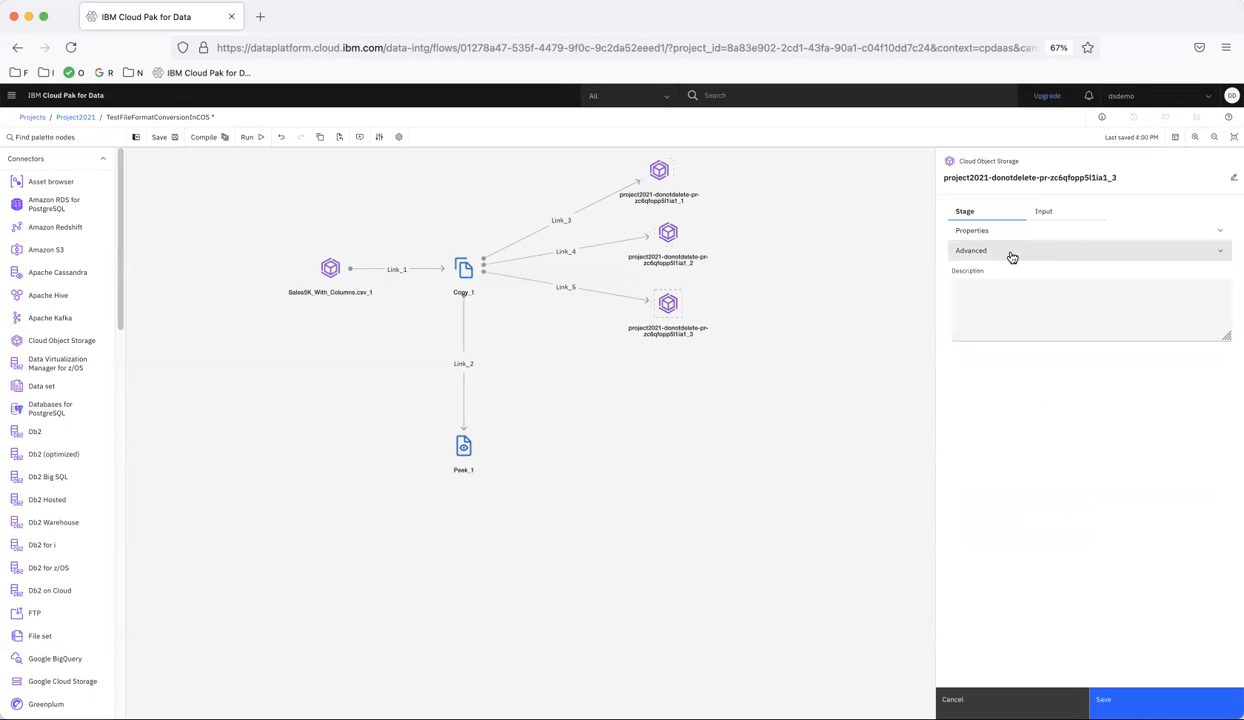
Set the file format of the third Cloud Object Storage target to SAV
click(989, 230)
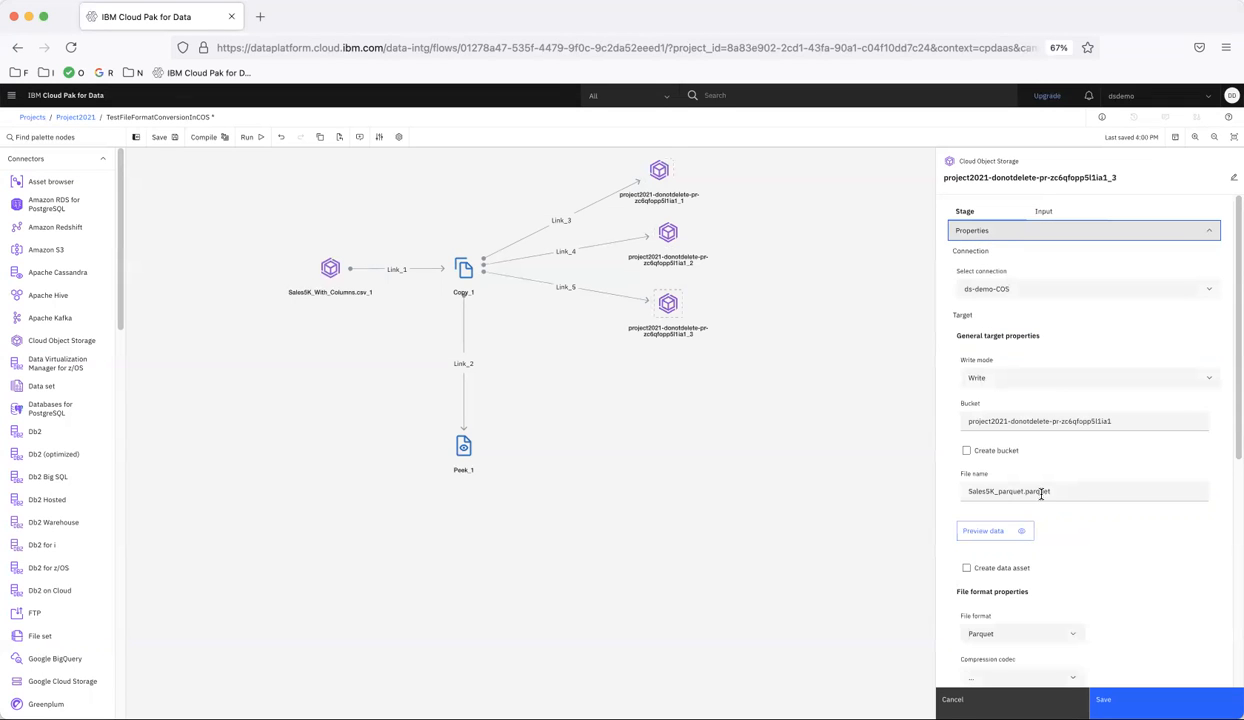
scroll(1041, 497, down, 5)
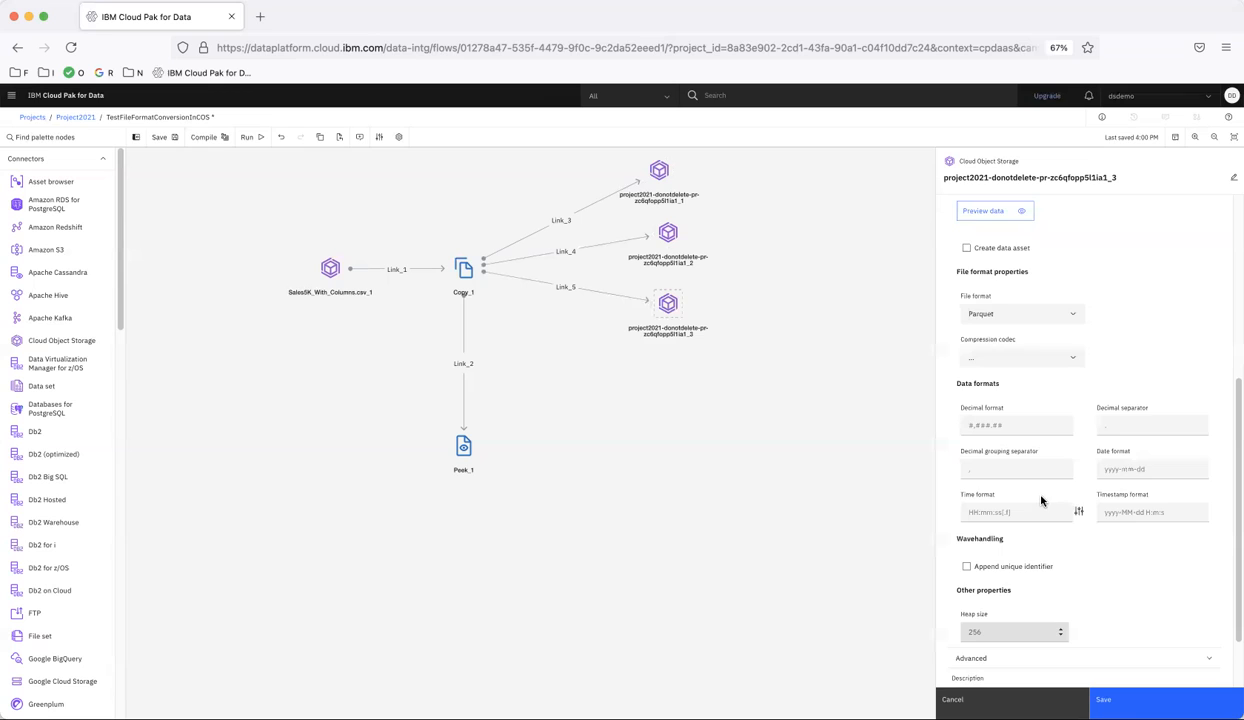
scroll(1041, 500, up, 1)
click(1013, 384)
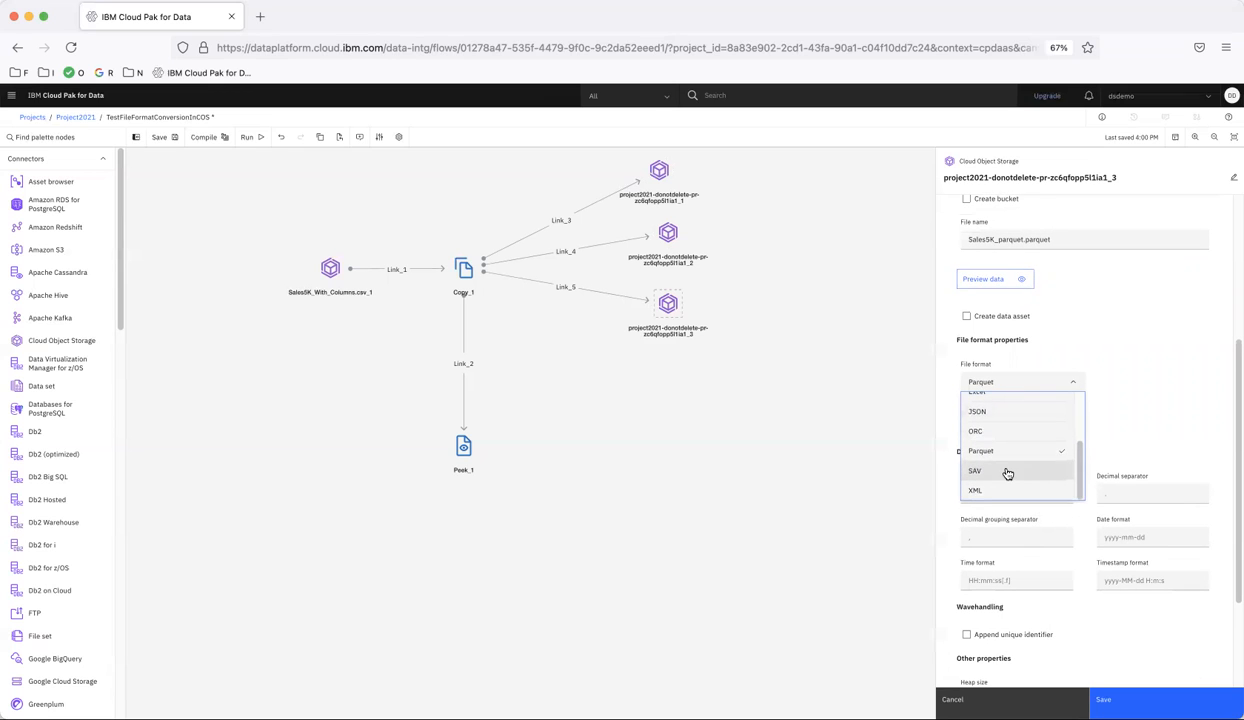
click(1008, 470)
Set the SAV target's file name to Sales5K_sav.sav and save the stage settings
click(1060, 250)
key(BackSpace)
key(BackSpace)
key(BackSpace)
key(BackSpace)
key(BackSpace)
key(BackSpace)
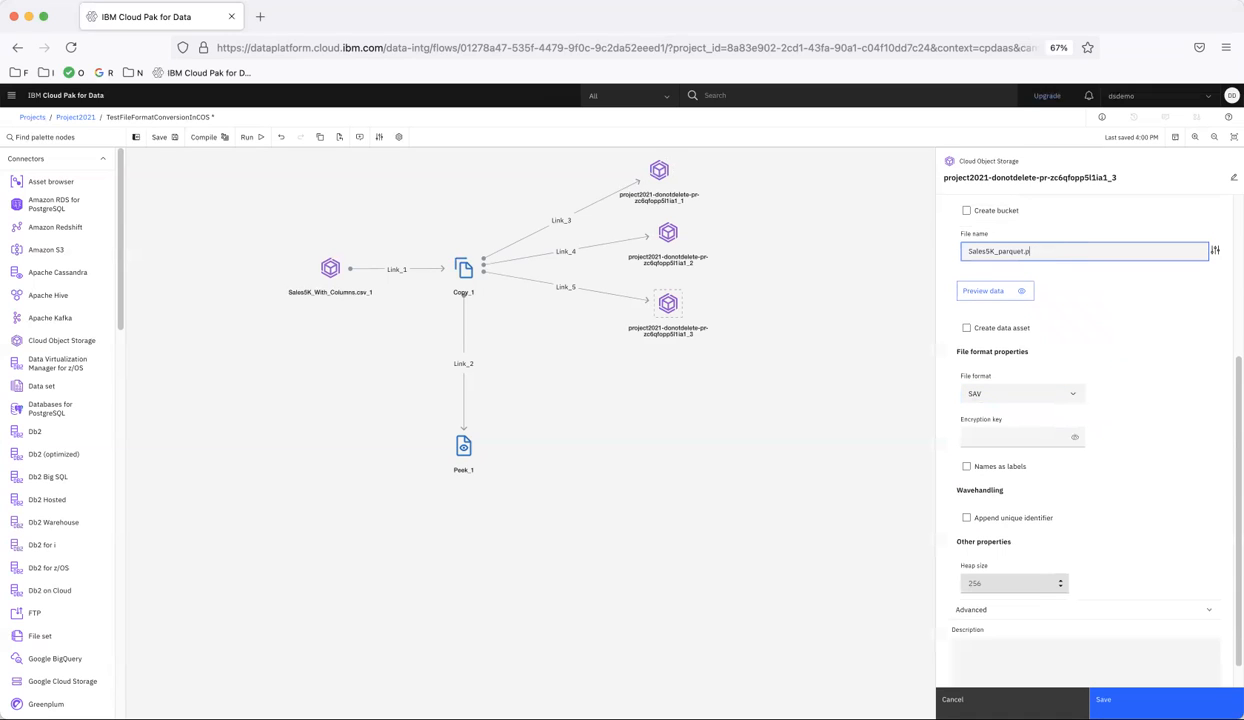
text(sav)
key(BackSpace)
key(BackSpace)
key(BackSpace)
key(BackSpace)
key(BackSpace)
key(BackSpace)
key(BackSpace)
text(sav)
click(1150, 700)
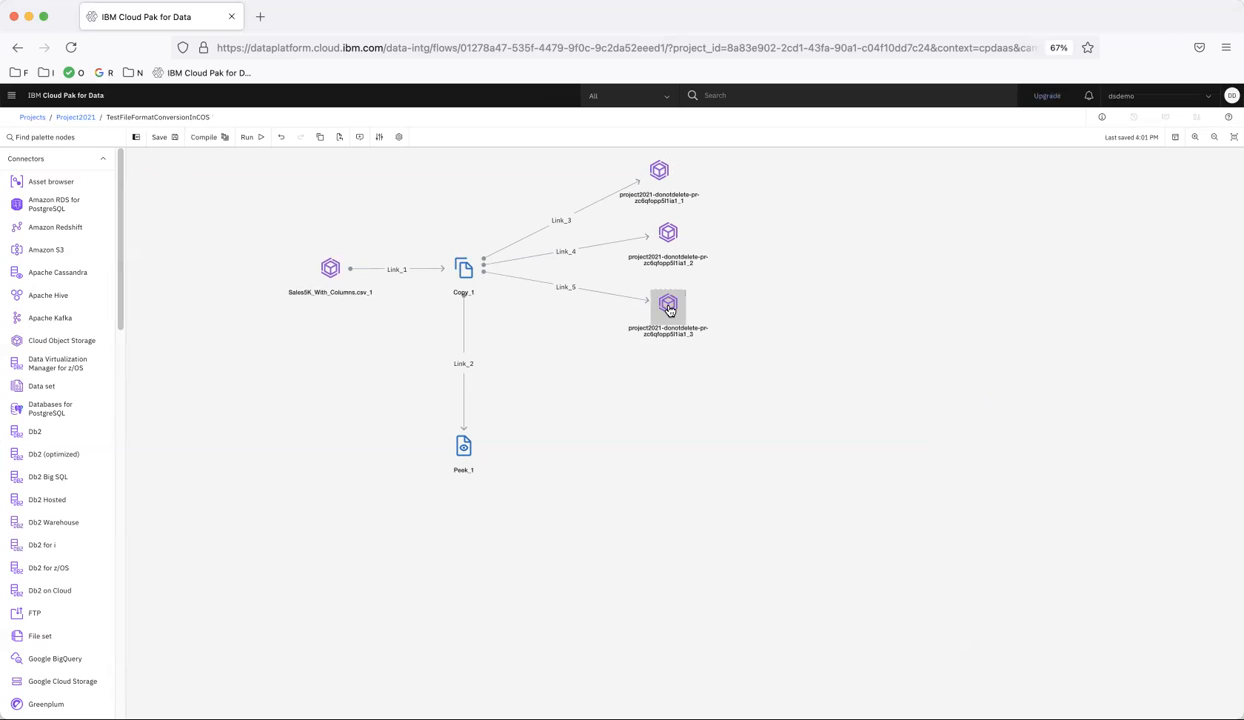
Add a duplicate of the SAV target below it and link the Copy stage to this fourth target
key(super+v)
drag(675, 325, 678, 387)
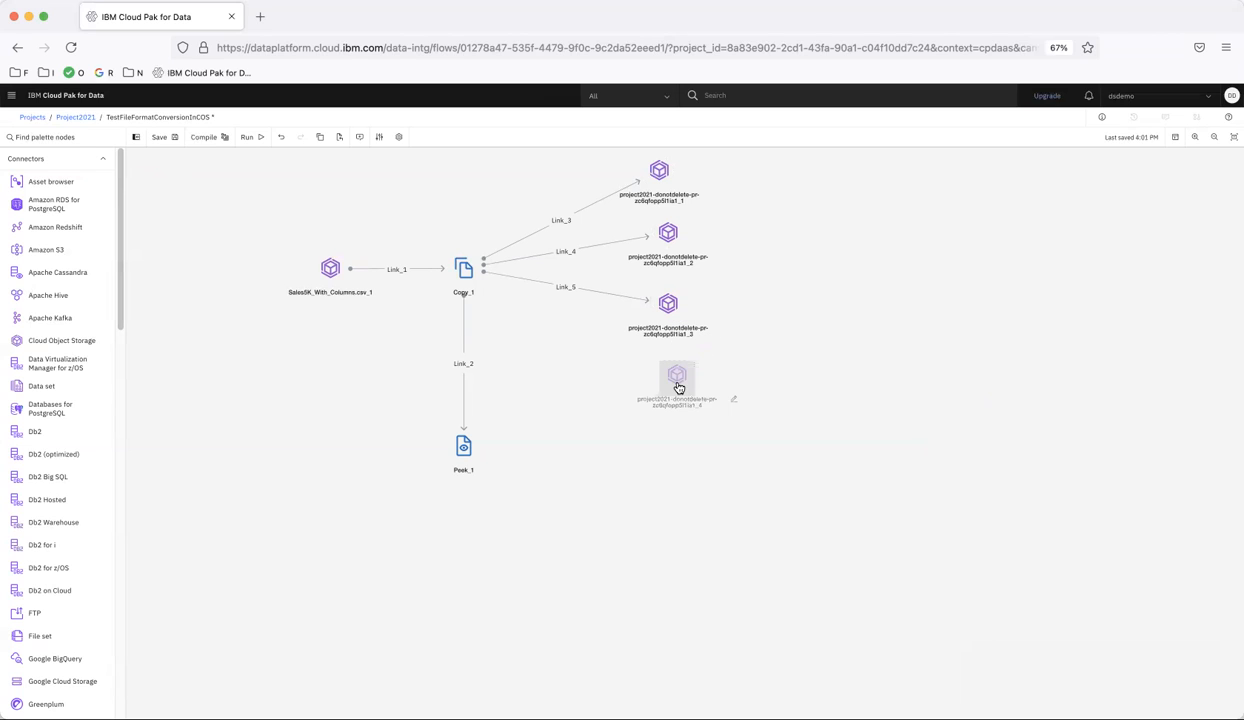
mouse_move(477, 268)
mouse_down()
mouse_move(691, 376)
mouse_move(680, 386)
mouse_up()
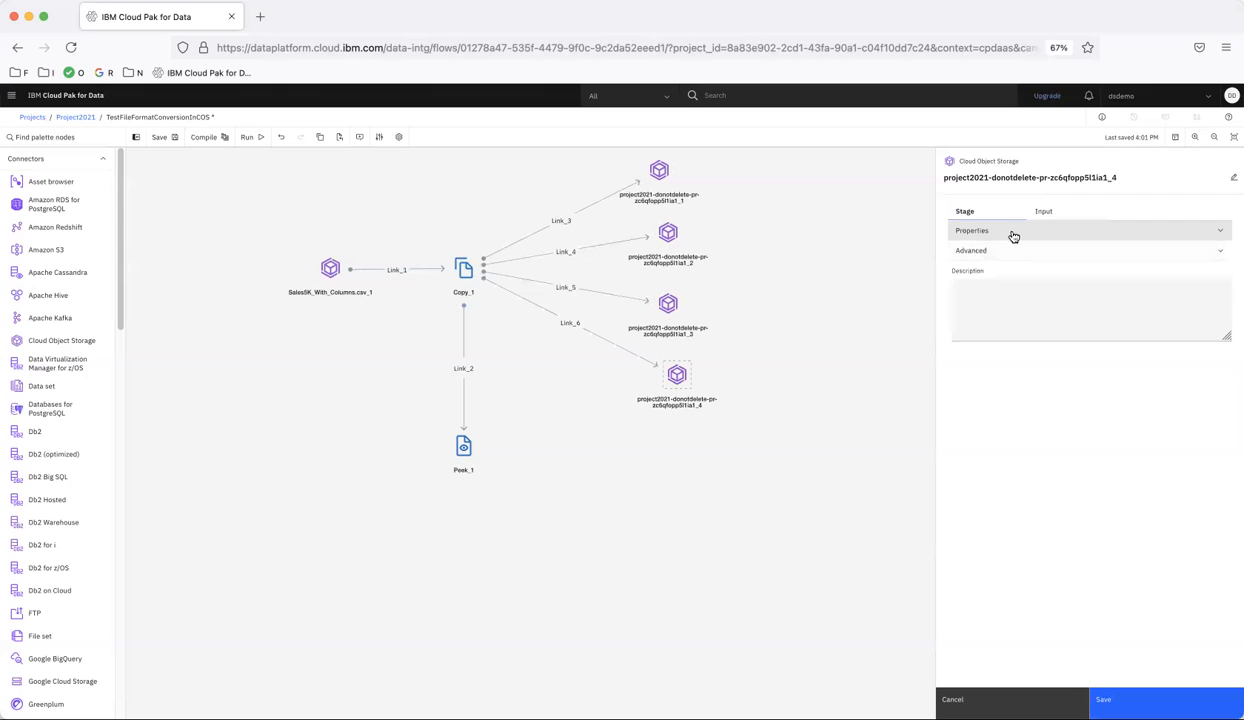
Set the file format of the fourth Cloud Object Storage target to Delimited
click(1011, 232)
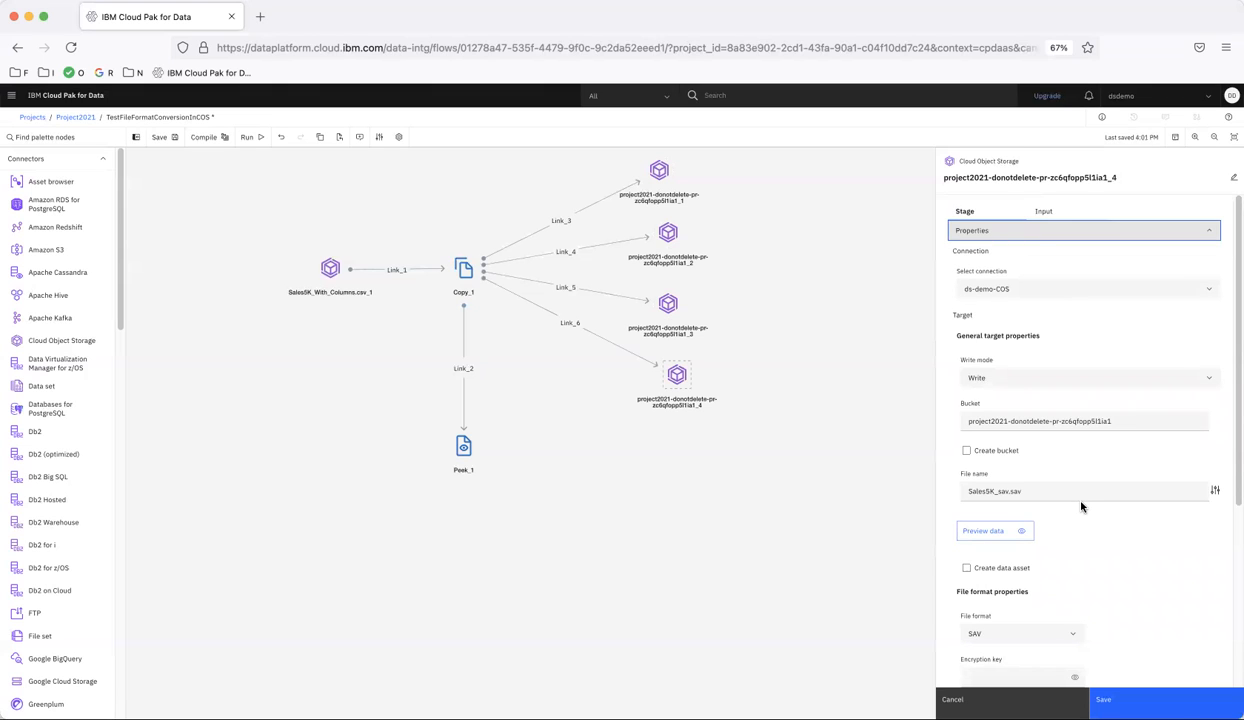
scroll(1060, 500, down, 3)
click(1000, 461)
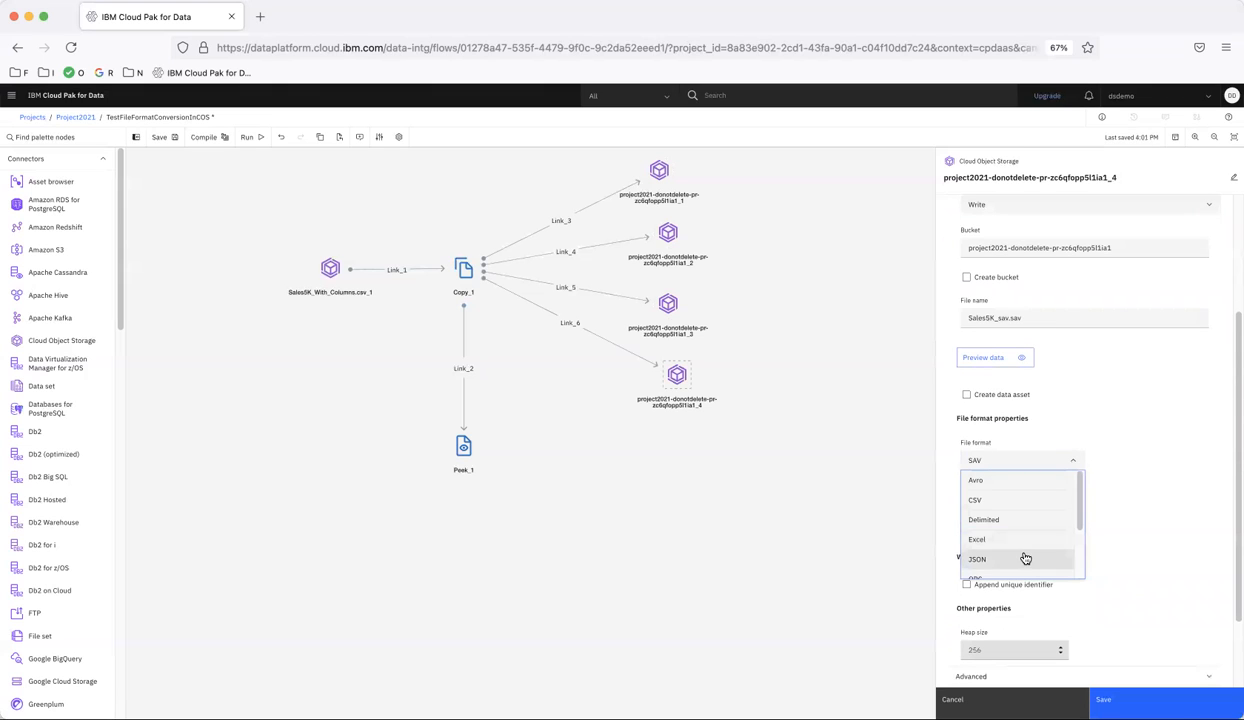
scroll(1025, 558, up, 3)
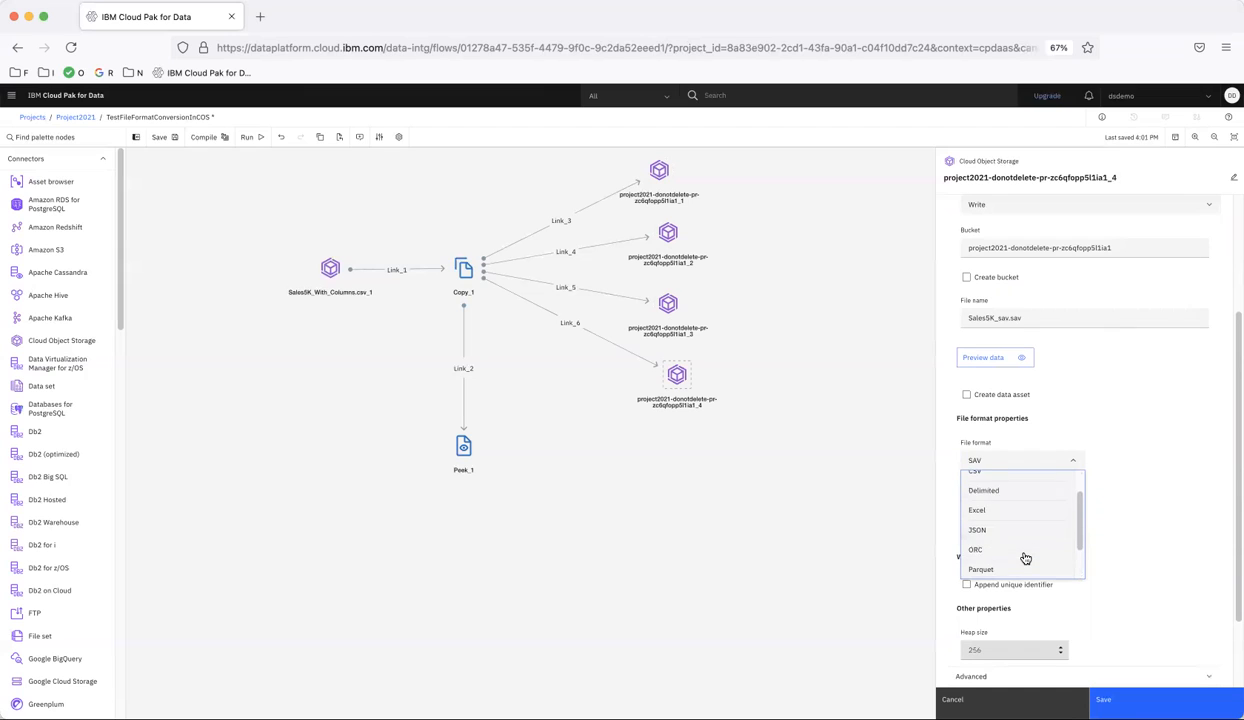
click(1005, 520)
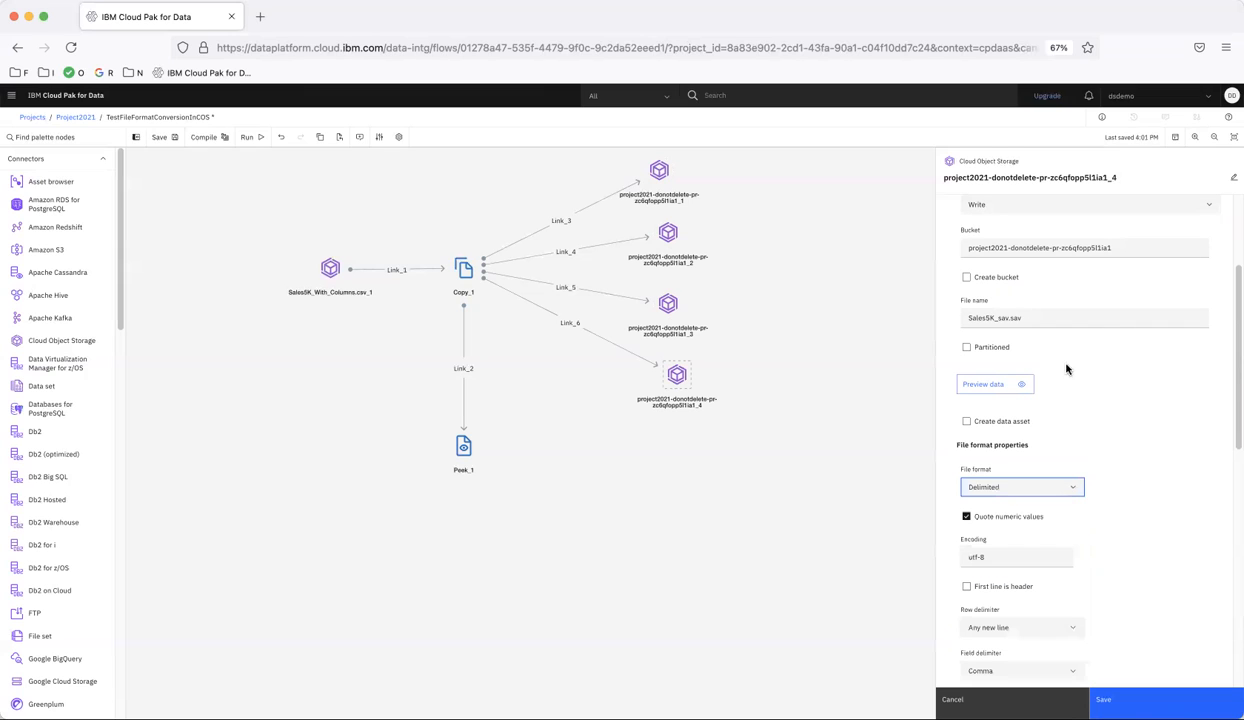
Change the fourth target's file name so that delimited replaces sav in both the base name and the extension
click(1016, 316)
key(BackSpace)
key(BackSpace)
key(BackSpace)
key(BackSpace)
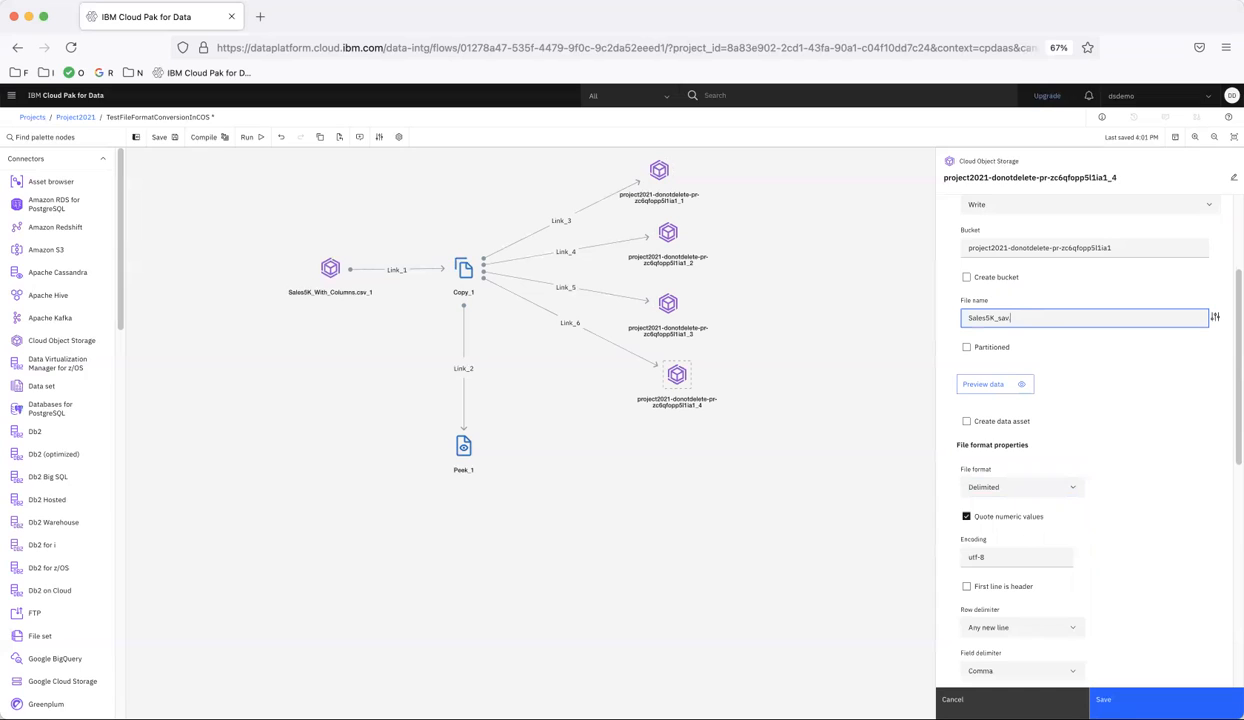
text(.delimited)
key(BackSpace)
key(BackSpace)
key(BackSpace)
text(delimite)
Set the delimited target's field delimiter to Any character with the pipe character | as its value
scroll(1122, 528, down, 3)
scroll(1122, 530, down, 1)
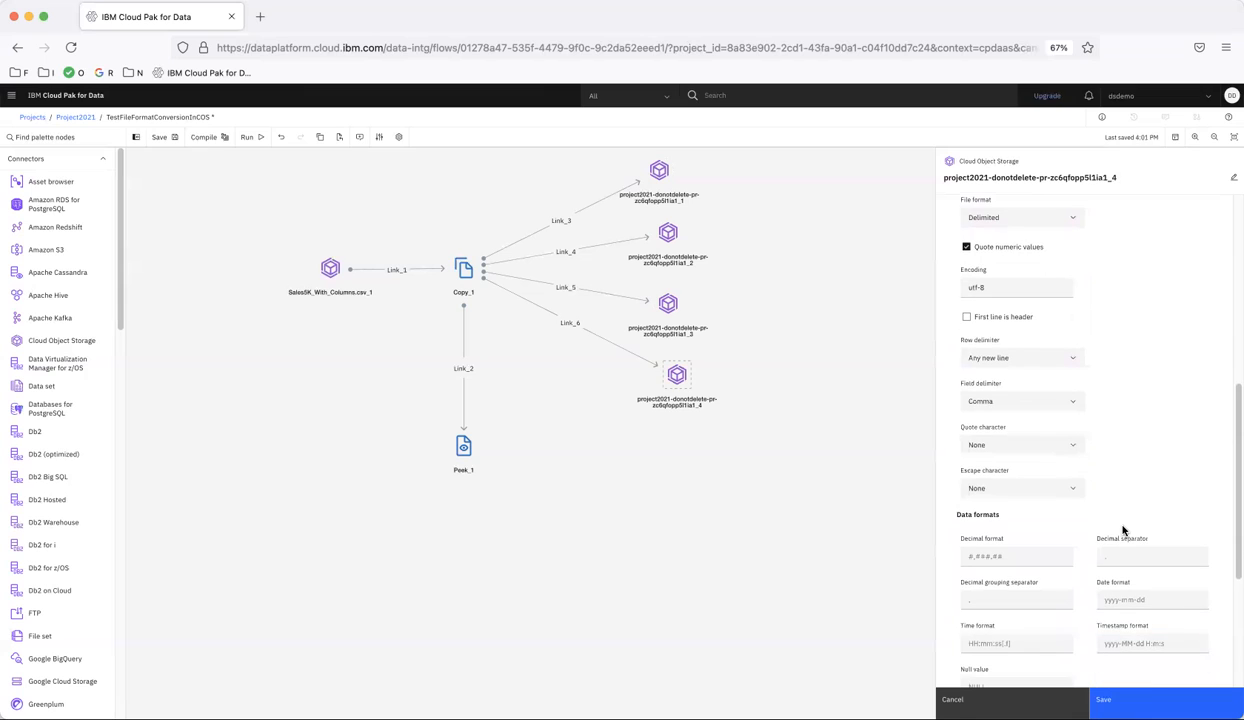
click(1012, 404)
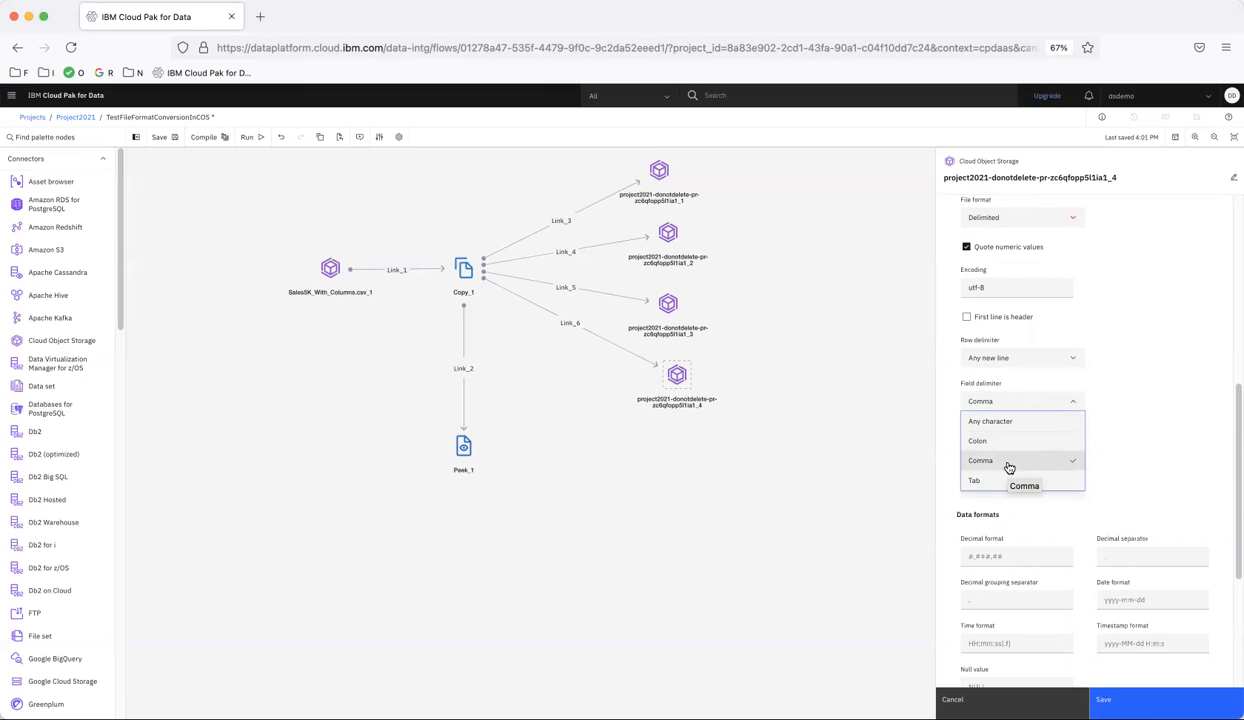
click(1004, 421)
click(988, 445)
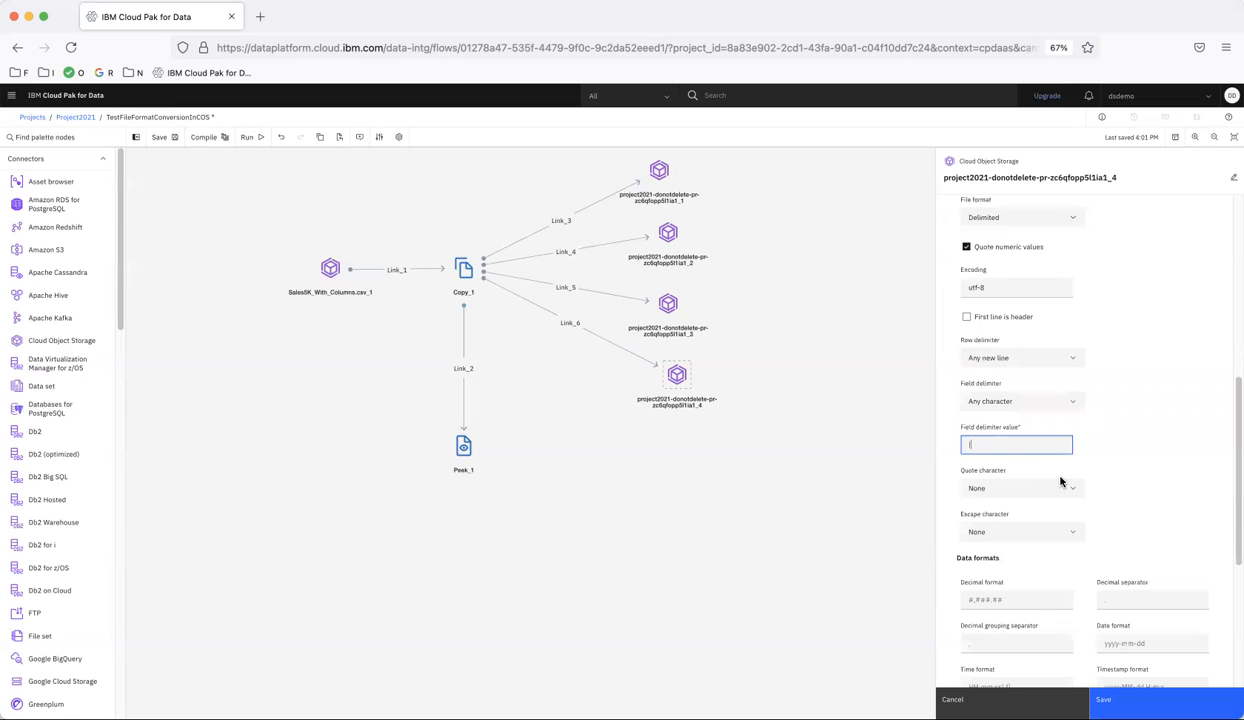
Enable First line is header for the delimited target and save the stage settings
scroll(1061, 482, down, 5)
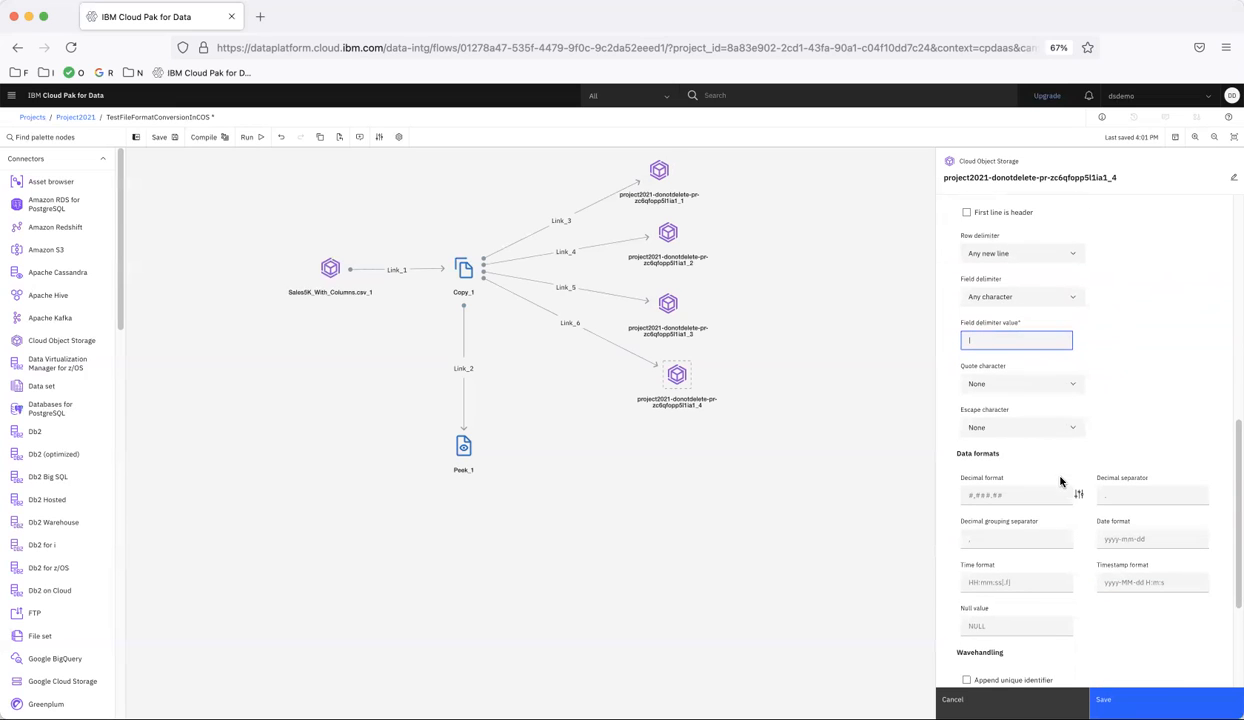
scroll(1061, 480, up, 4)
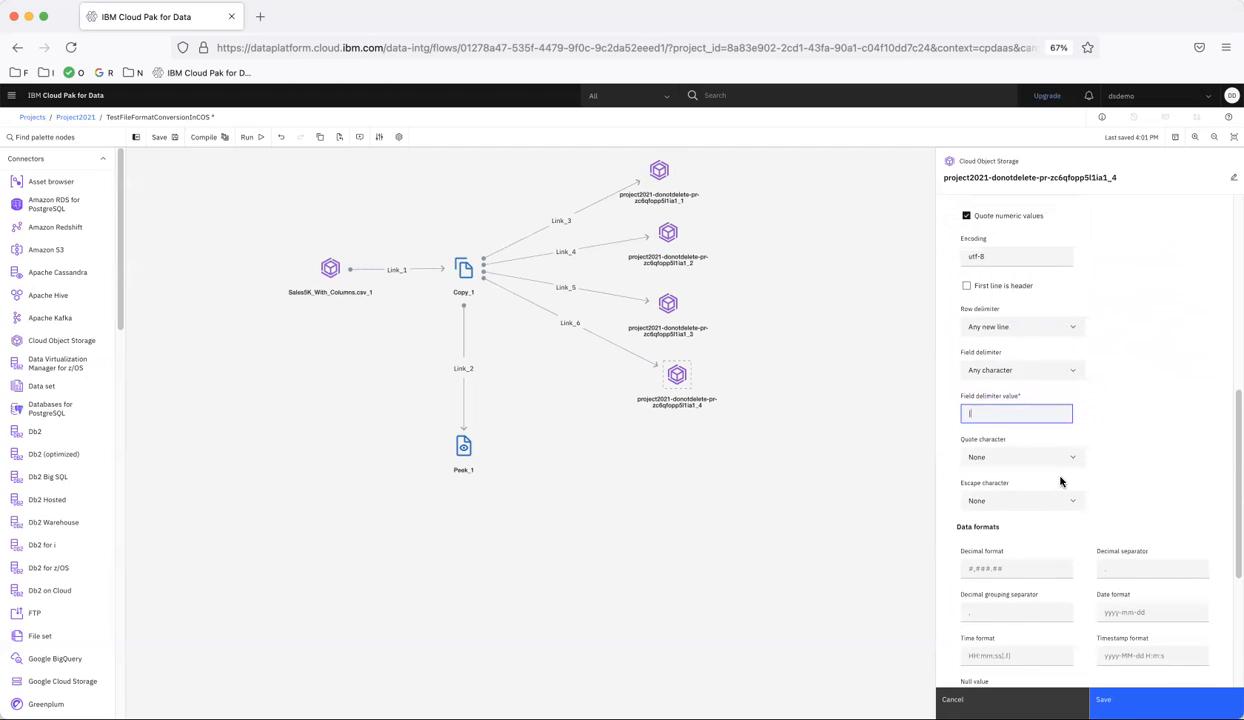
click(966, 286)
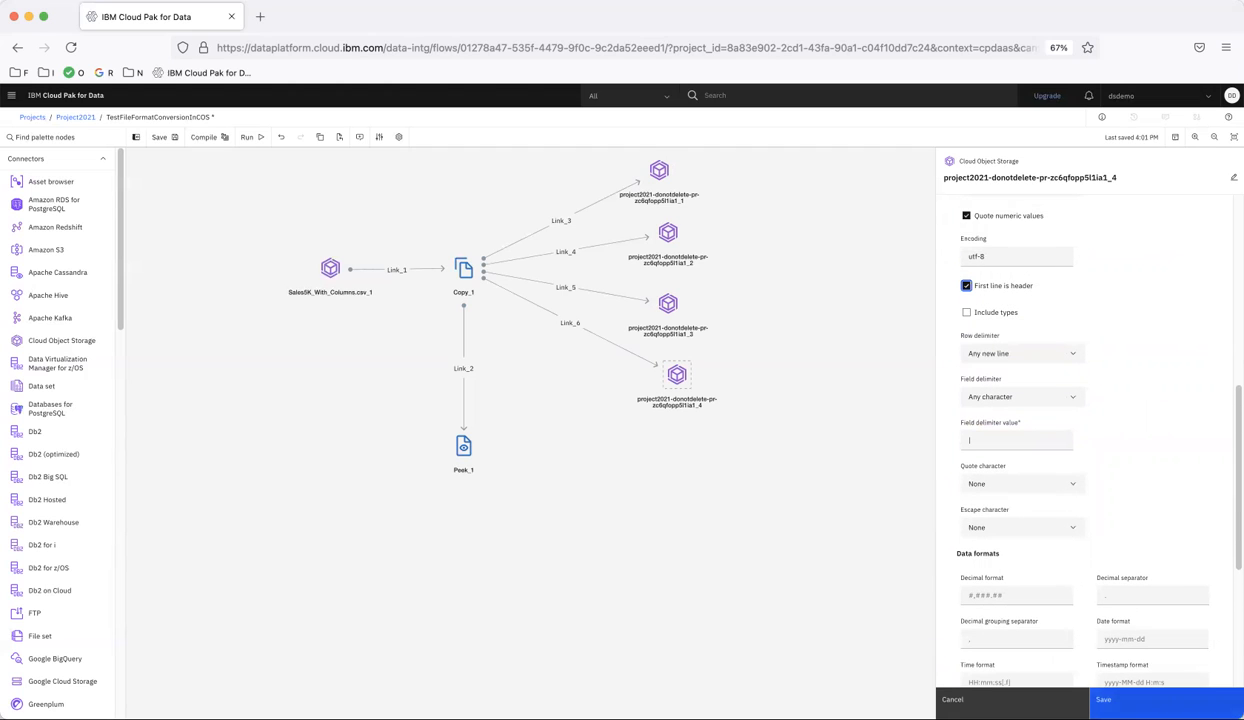
click(1115, 700)
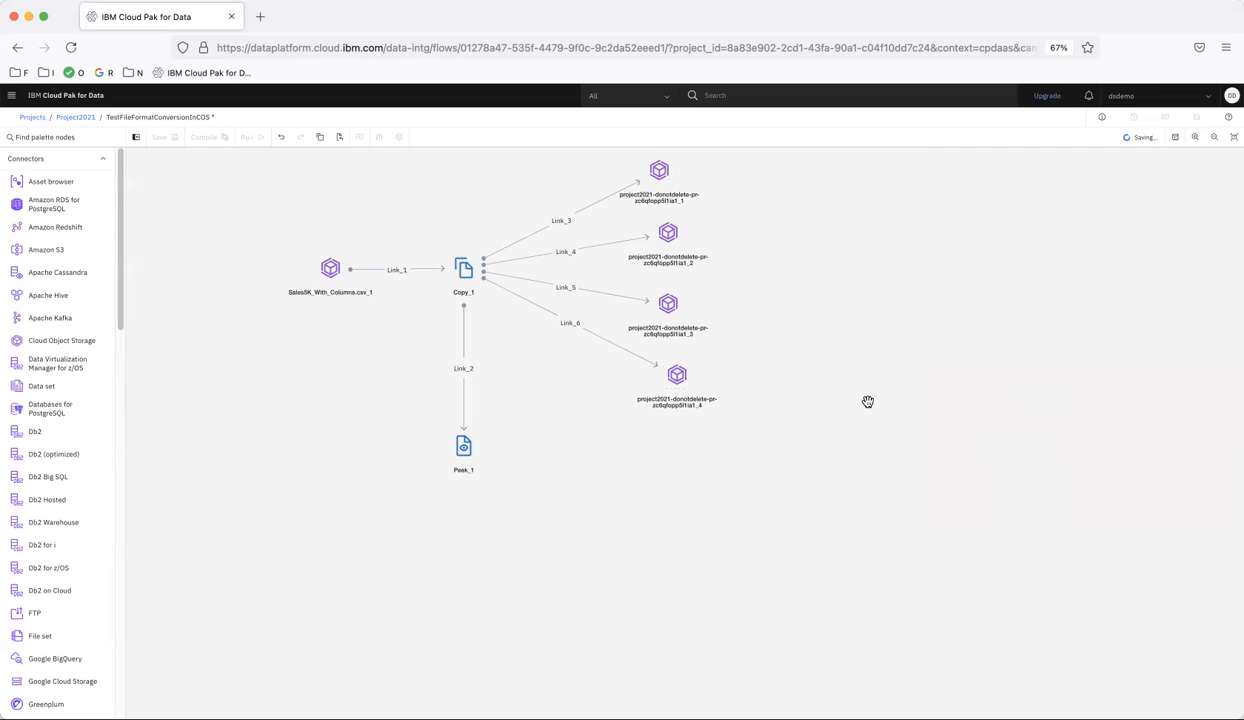
Run the TestFileFormatConversionInCOS flow and examine its compile log
click(250, 138)
click(1176, 138)
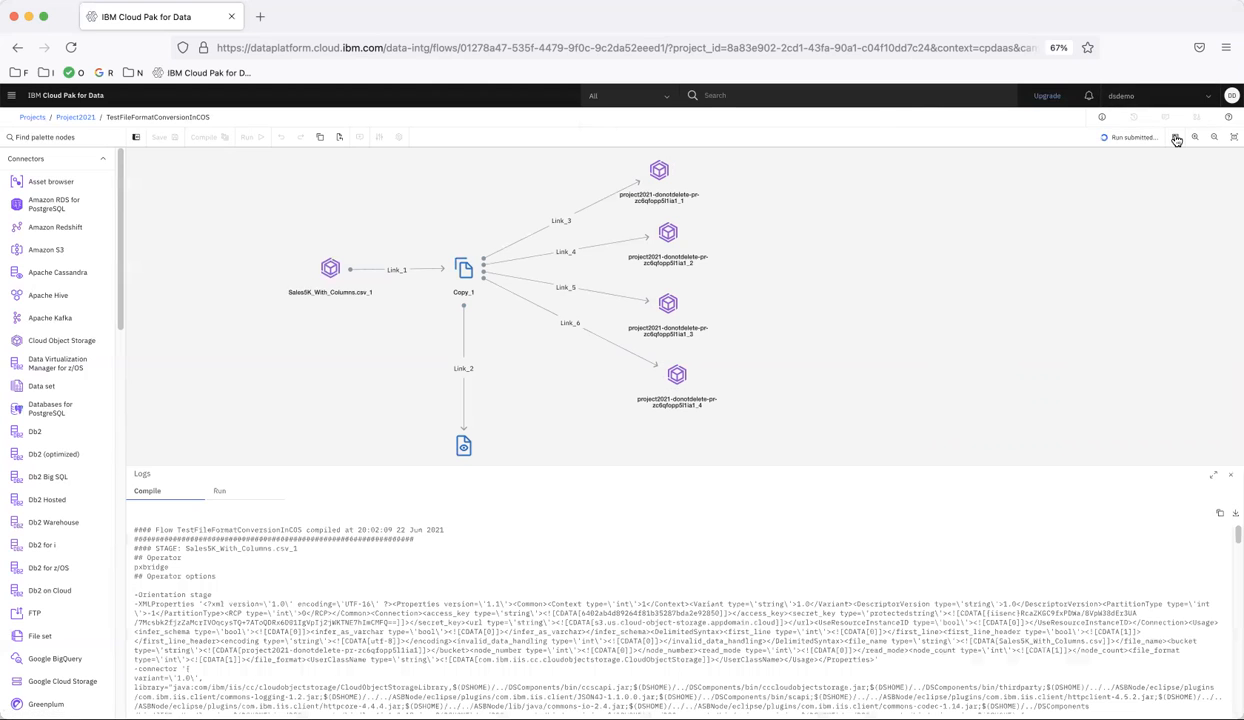
scroll(390, 606, down, 10)
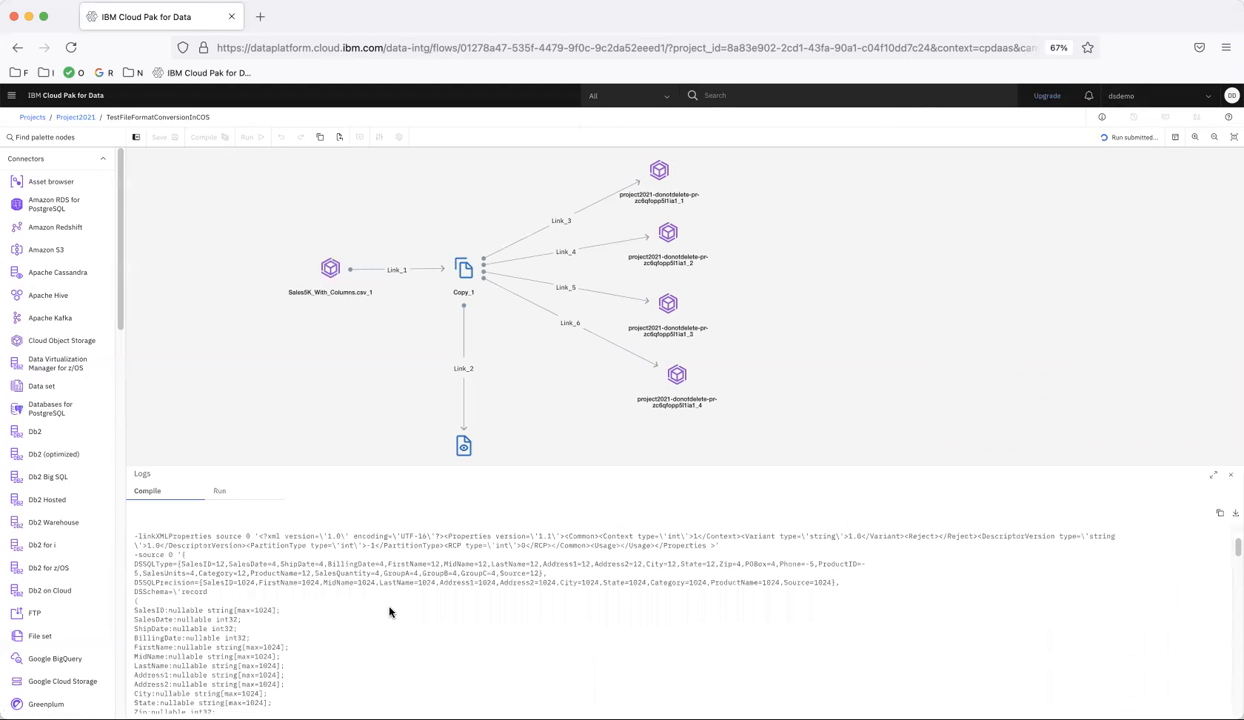
scroll(390, 612, down, 4)
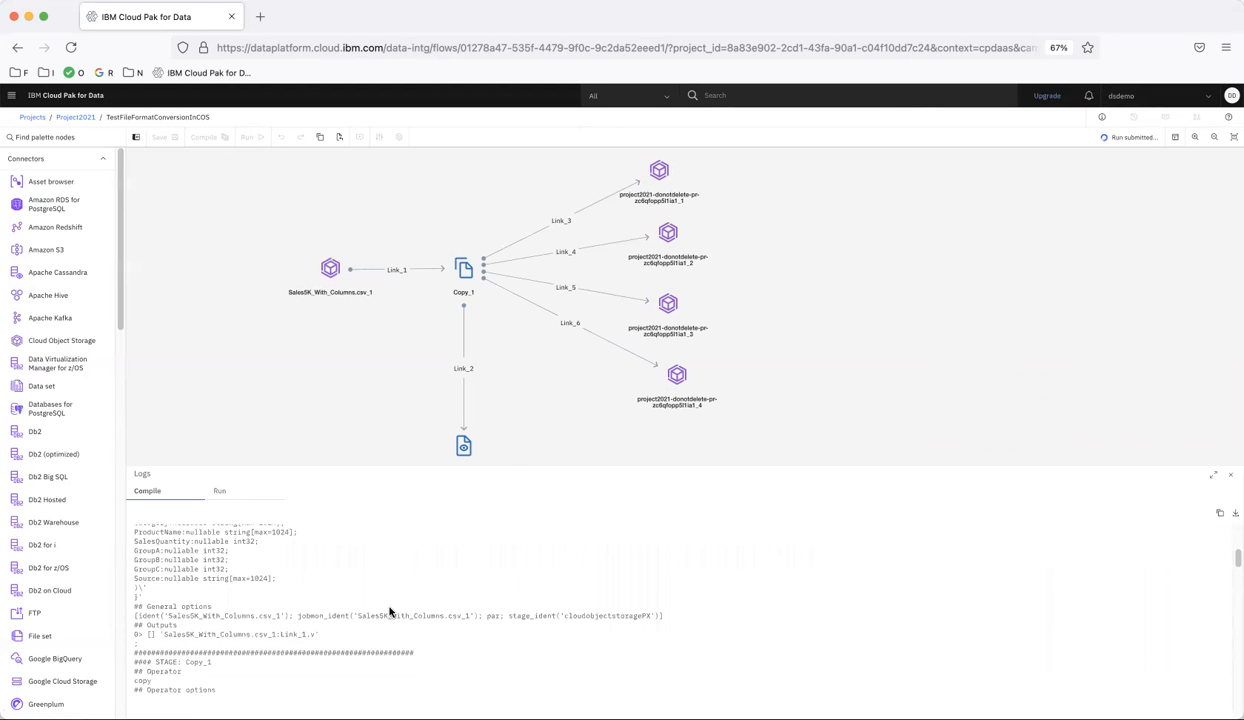
click(156, 491)
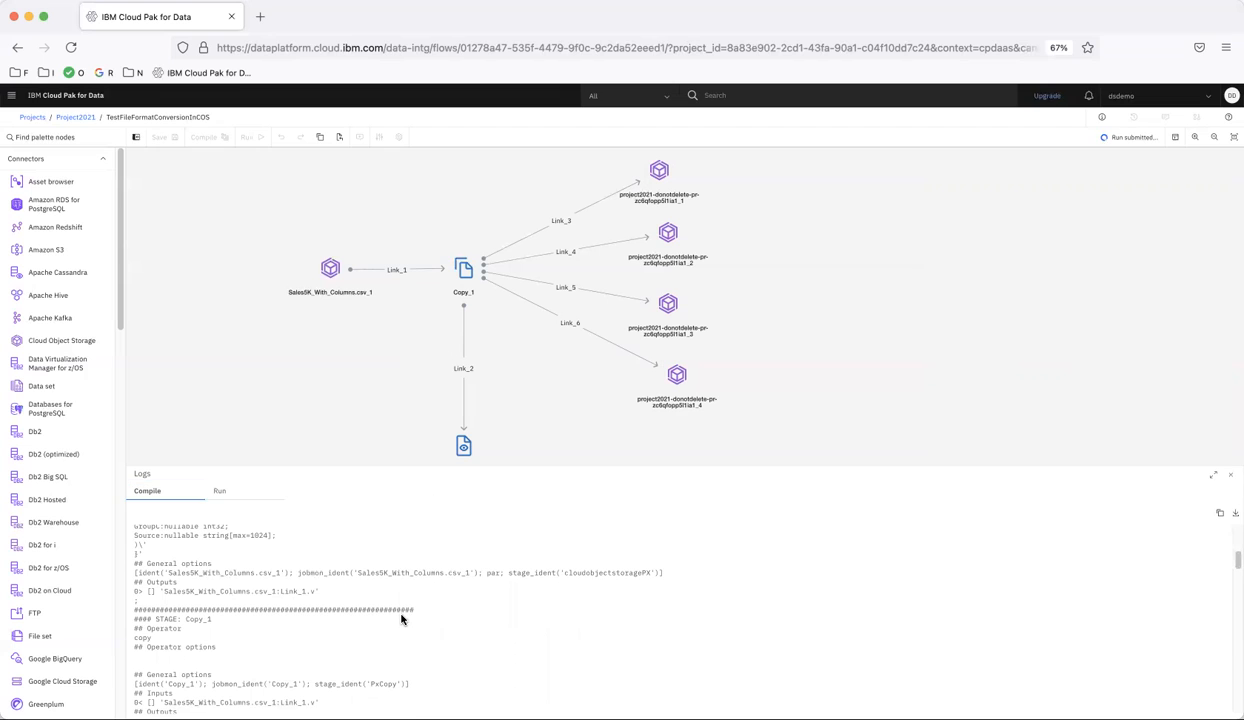
Read through the rest of the compile log, from the Copy_1 stage to the fourth Cloud Object Storage target
scroll(401, 618, down, 3)
scroll(401, 618, down, 1)
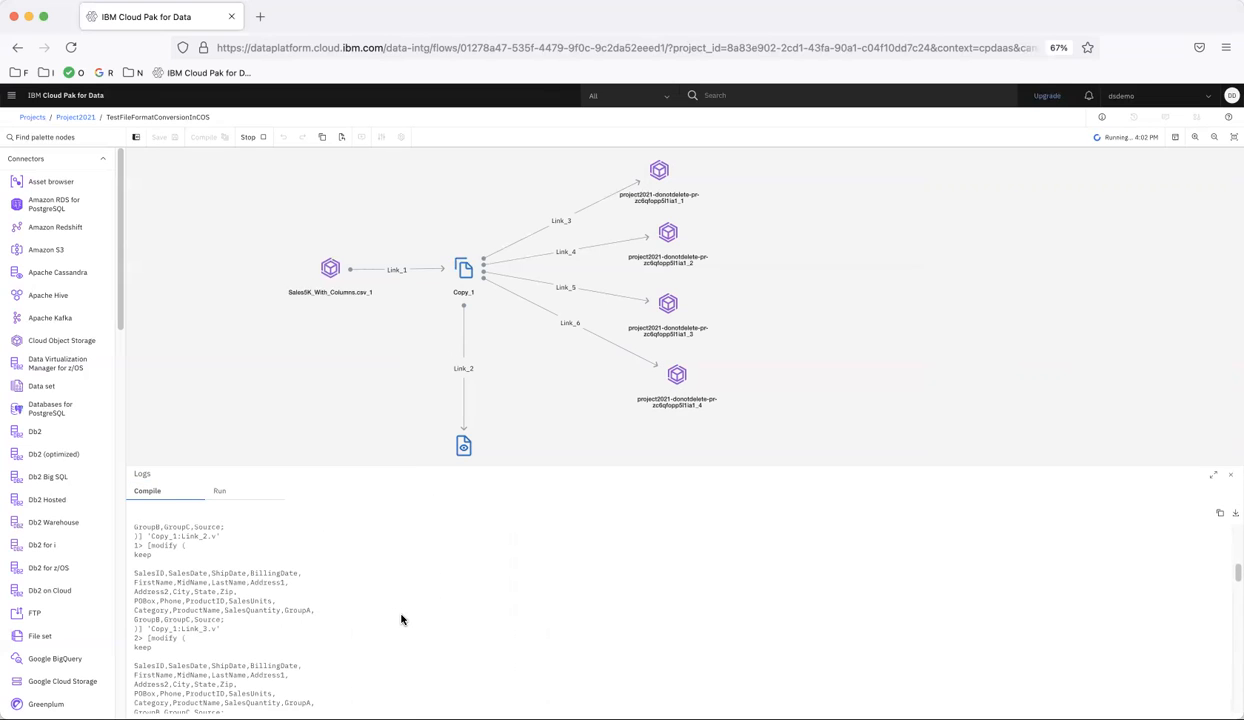
scroll(401, 619, down, 2)
scroll(401, 619, down, 3)
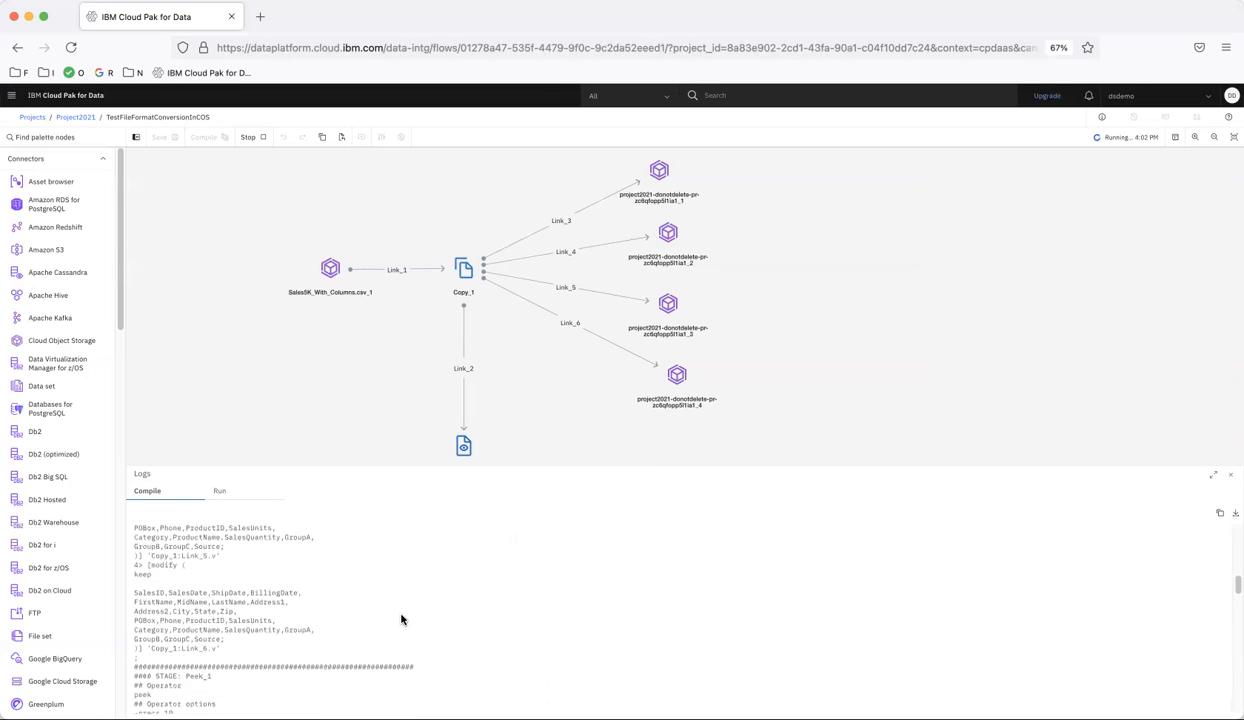
scroll(401, 619, down, 3)
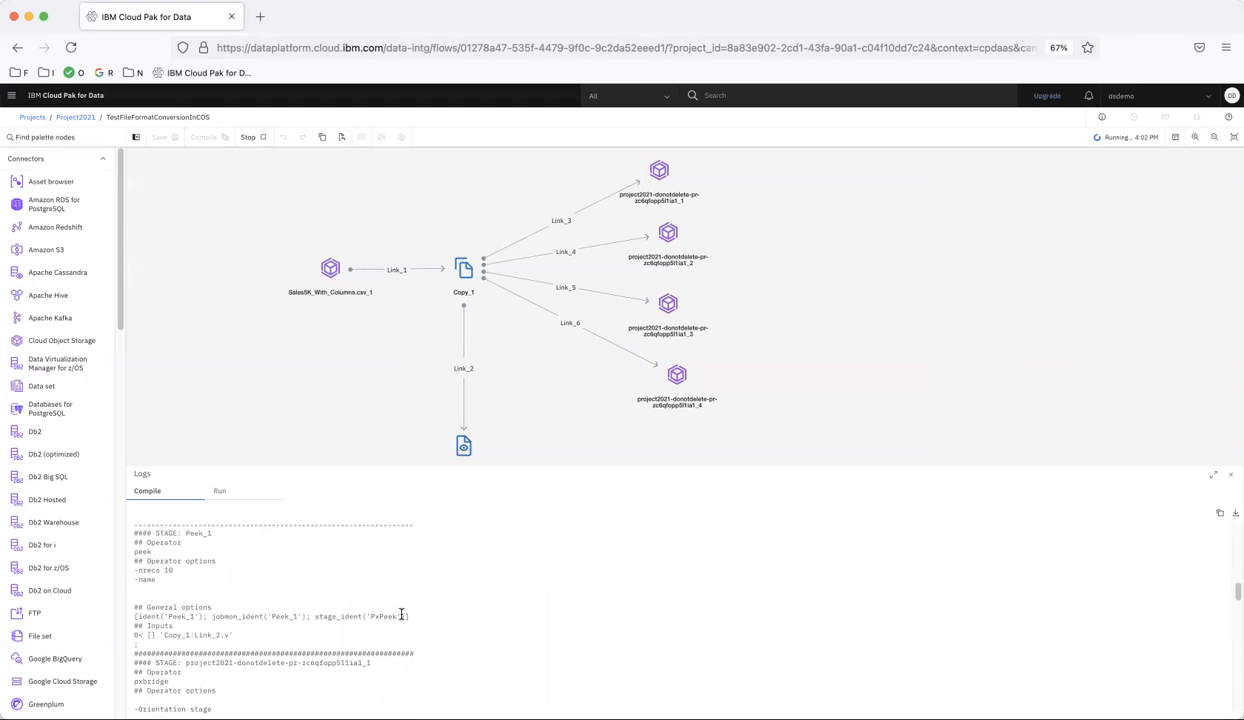
scroll(401, 617, down, 5)
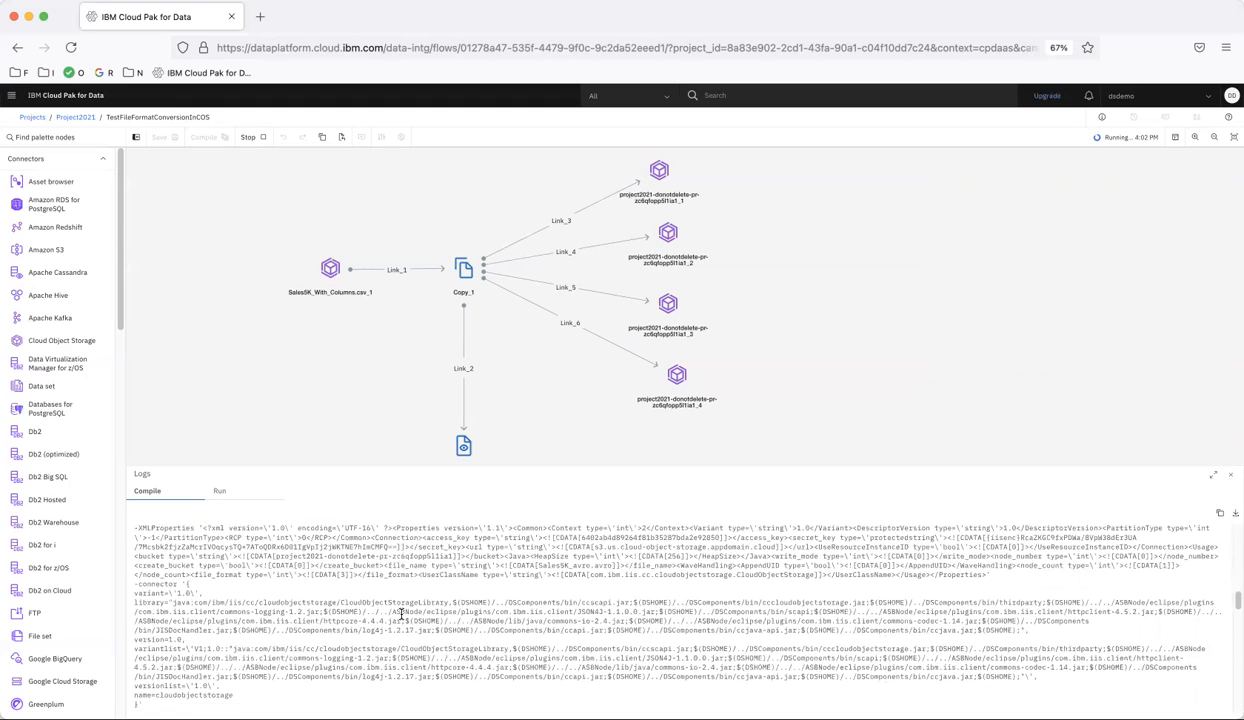
scroll(401, 617, down, 5)
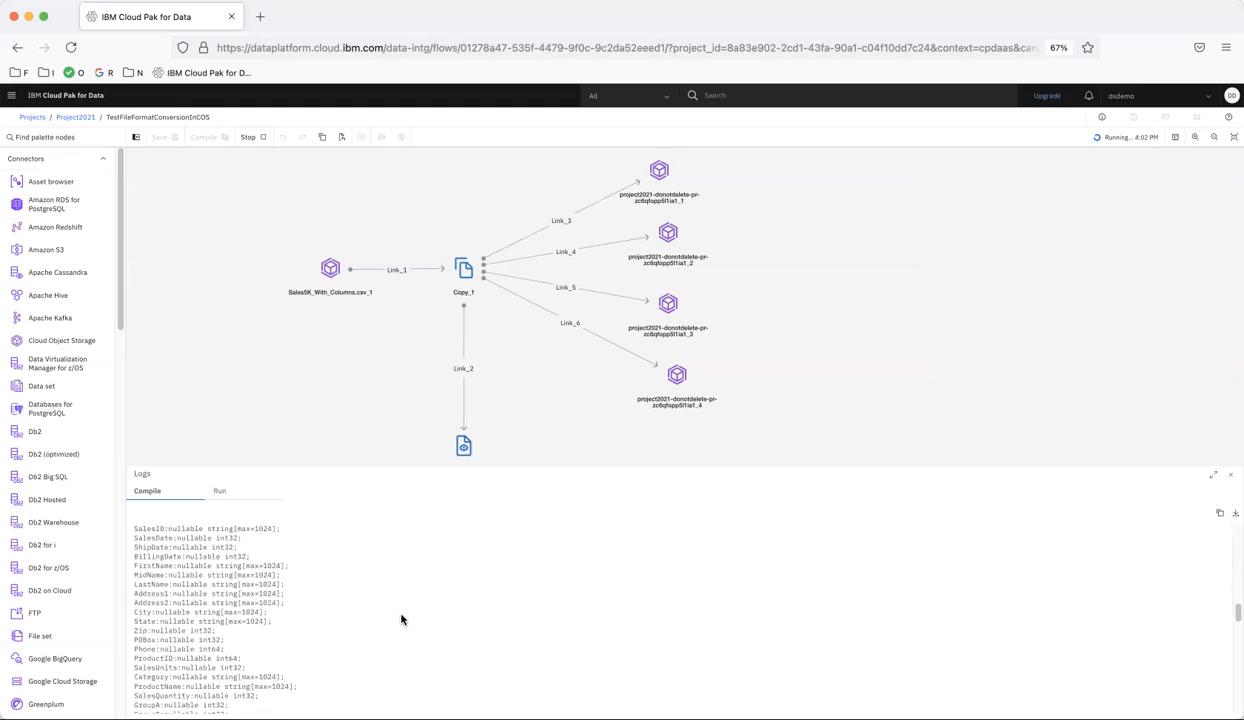
scroll(401, 617, down, 5)
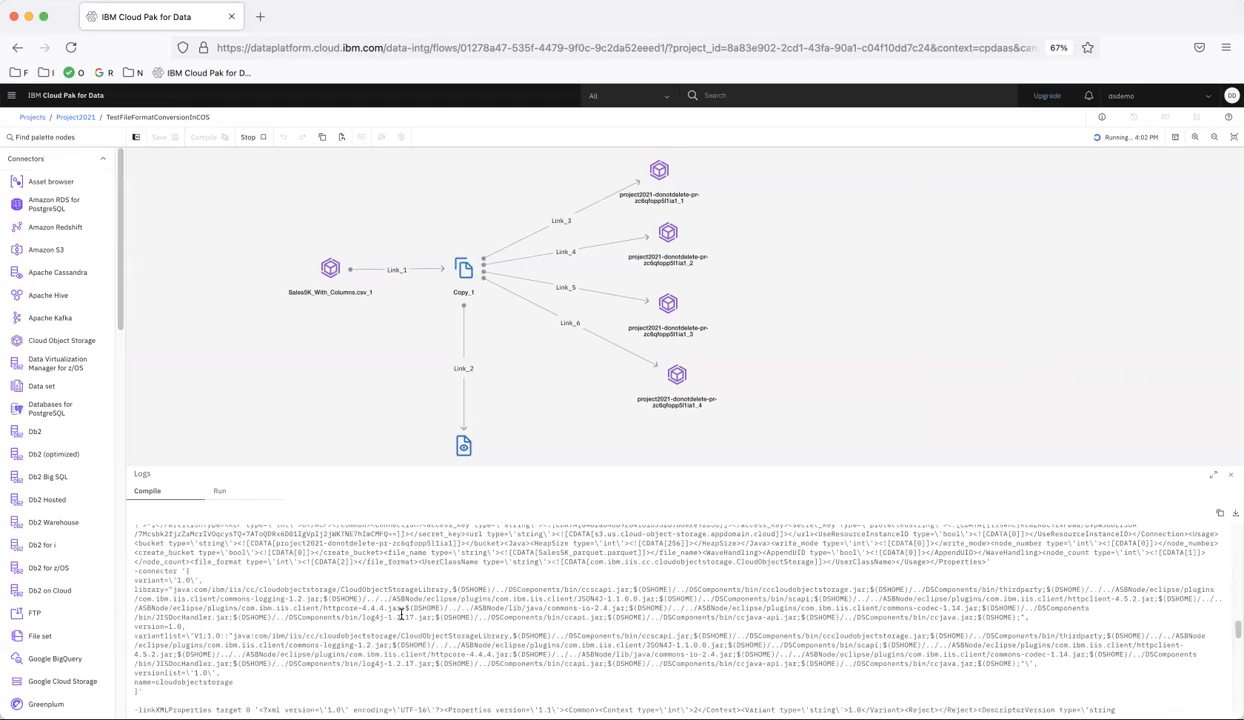
scroll(401, 620, down, 5)
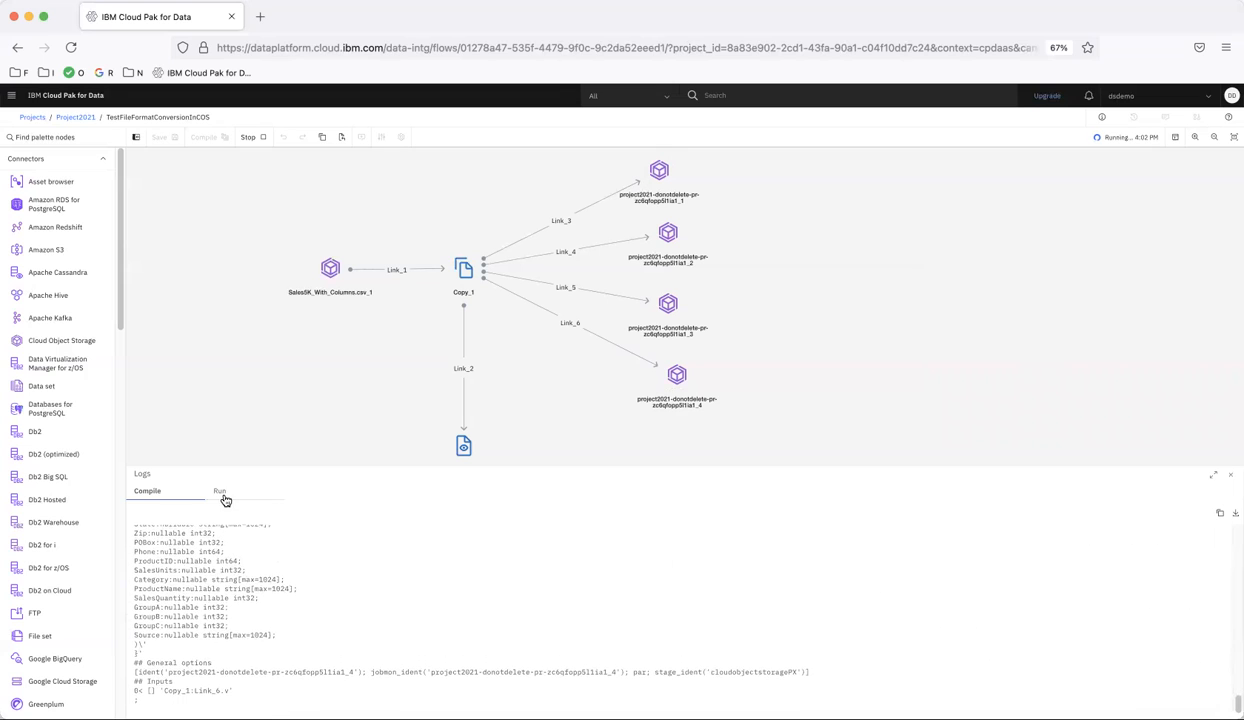
Examine the run log as the job progresses and search its entries for peek
click(222, 491)
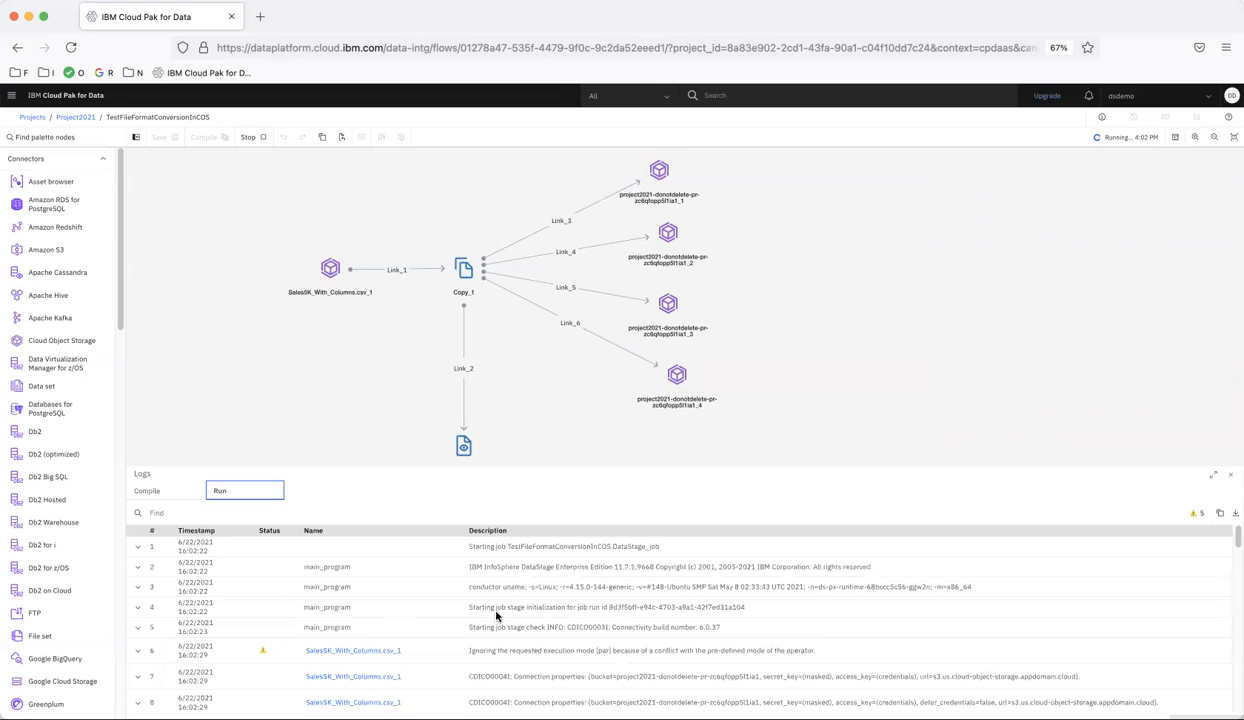
scroll(496, 616, down, 5)
scroll(496, 614, down, 8)
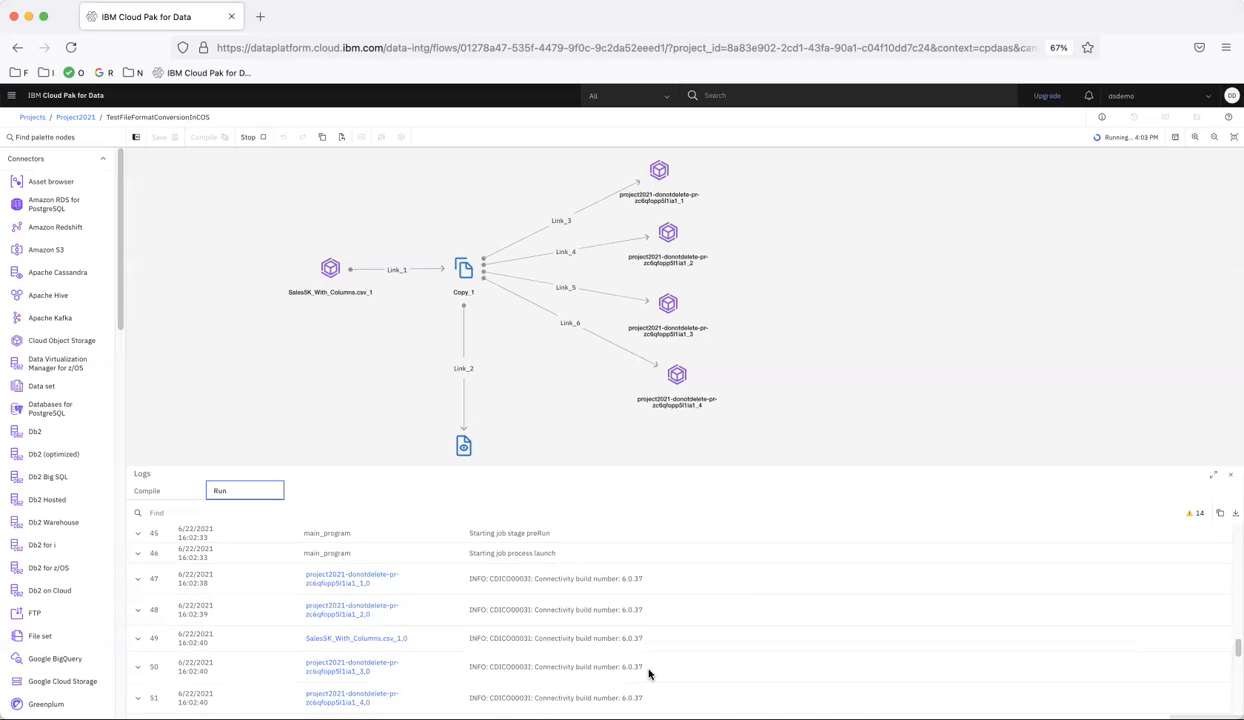
scroll(648, 675, down, 10)
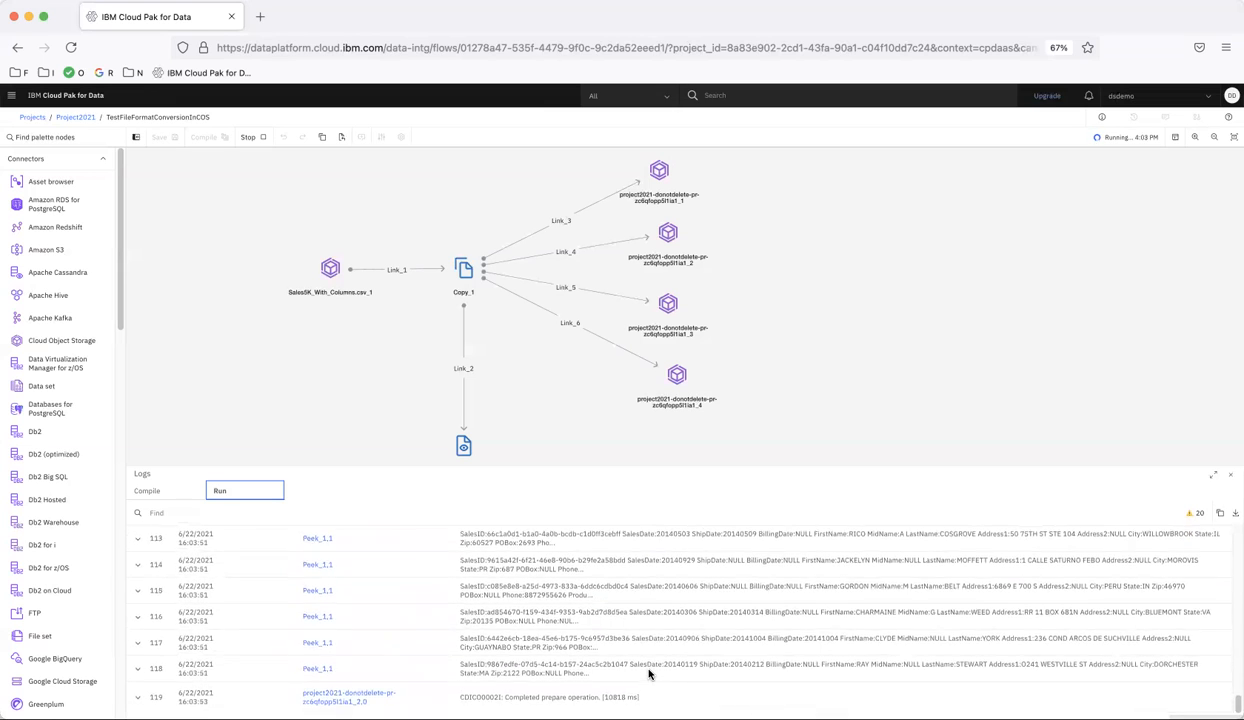
click(445, 512)
text(peek)
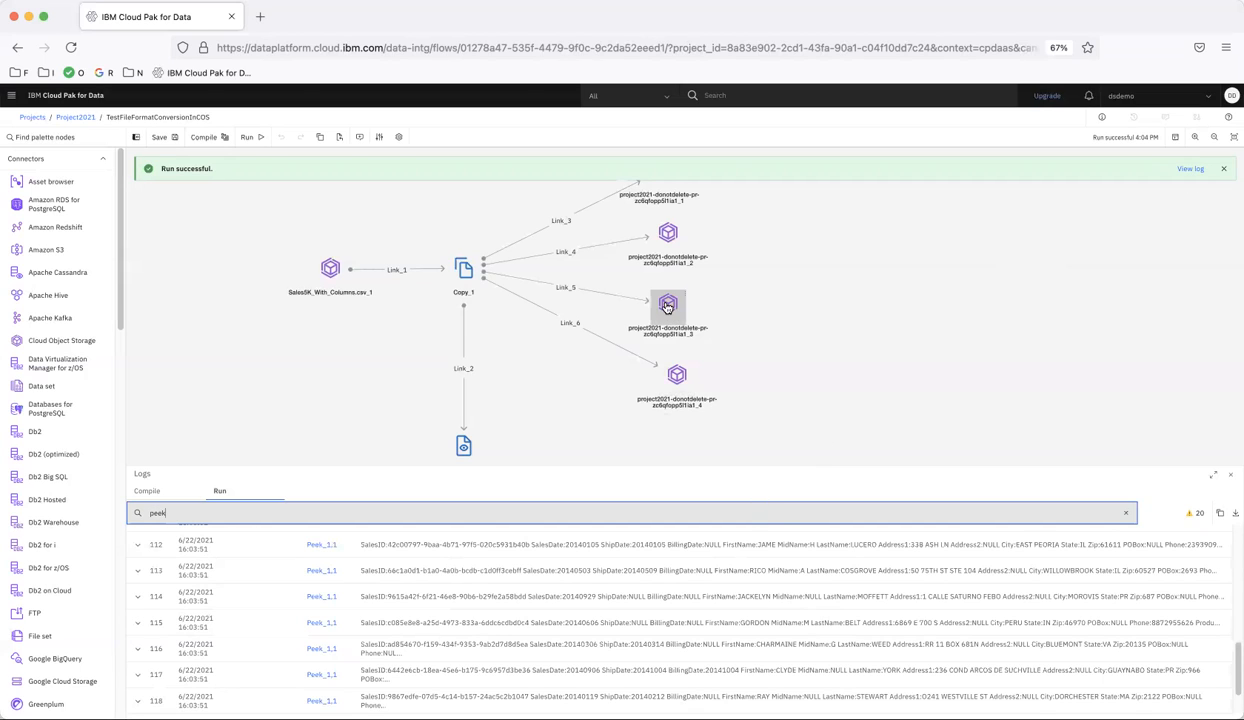
double_click(677, 388)
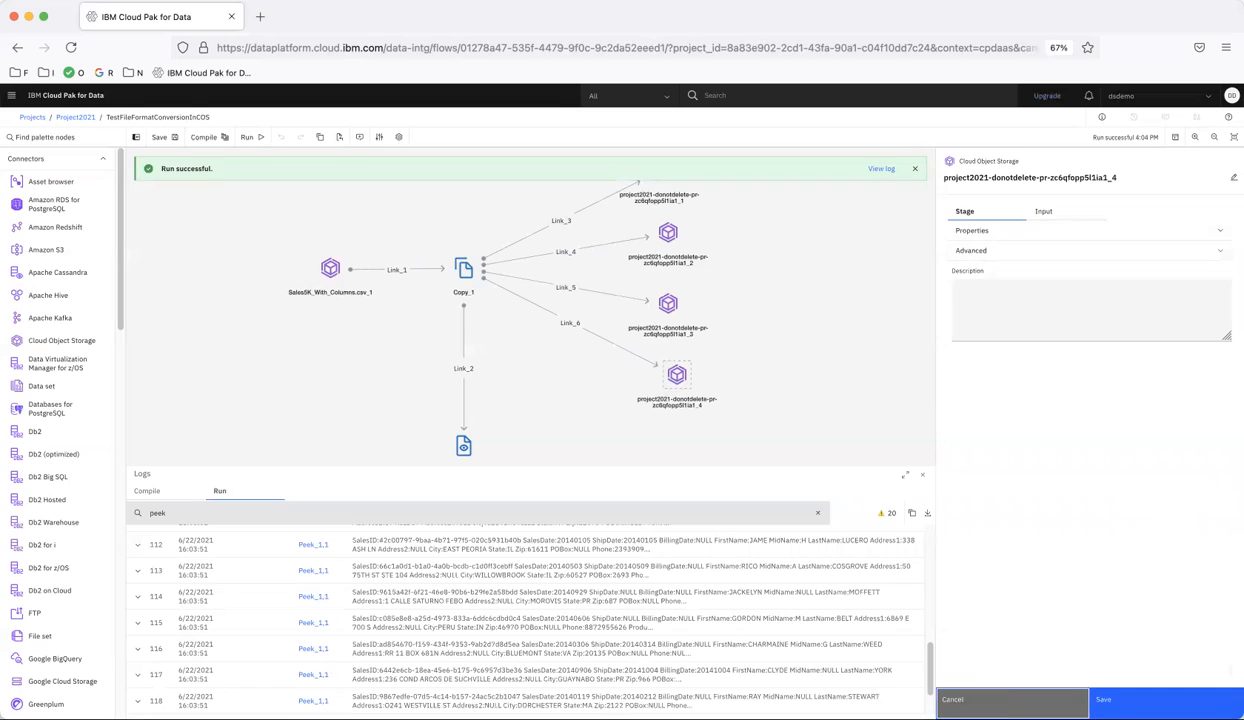
click(976, 695)
scroll(875, 444, up, 3)
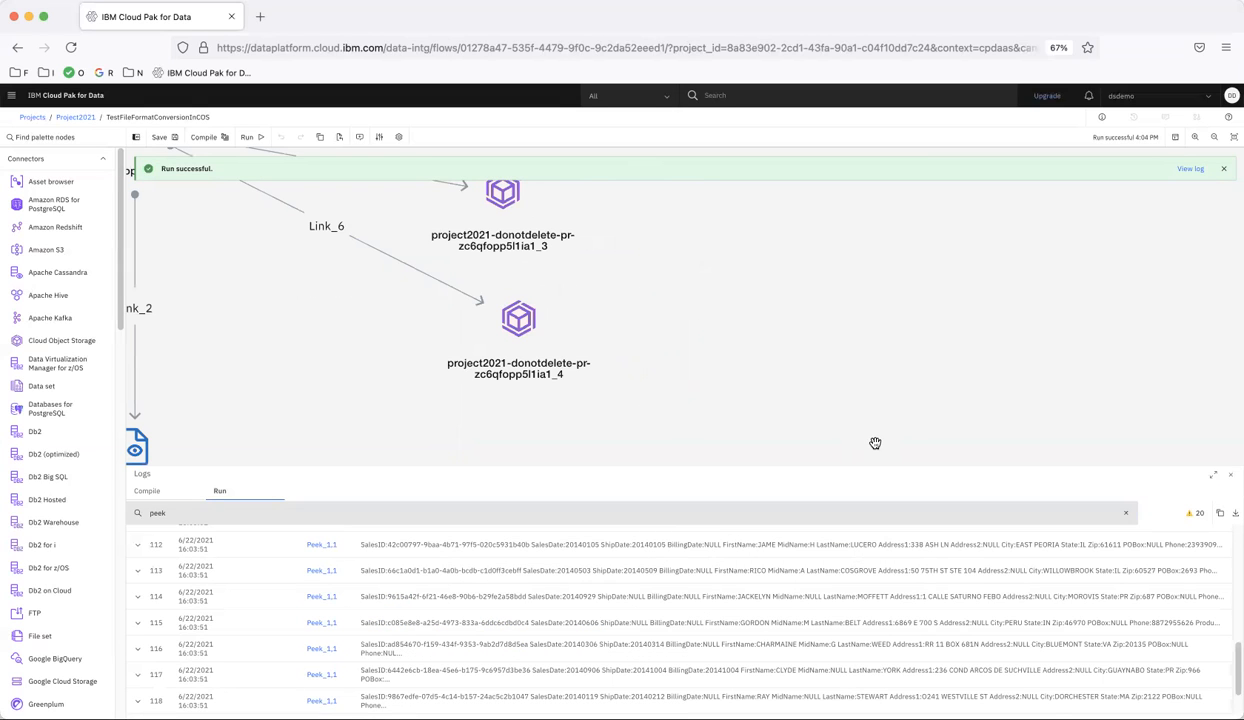
scroll(875, 443, down, 4)
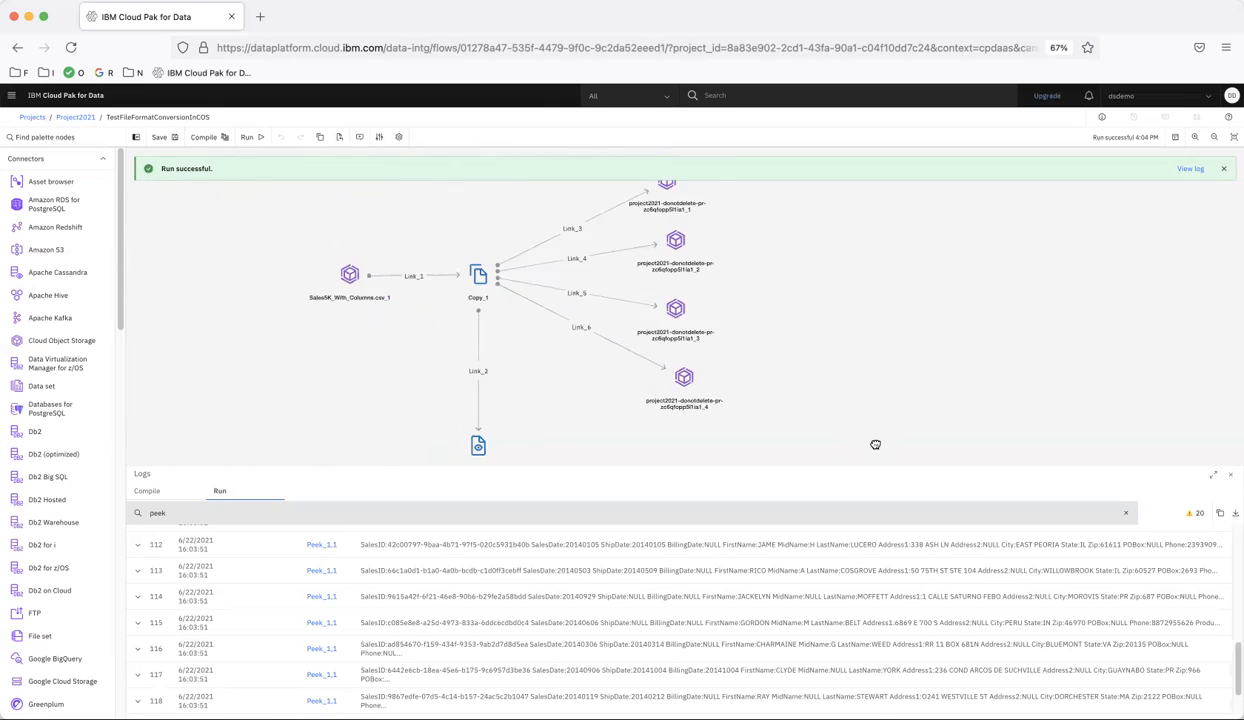
scroll(875, 444, down, 1)
Open the stage properties of the second target, which writes Parquet, and preview its output data
double_click(700, 267)
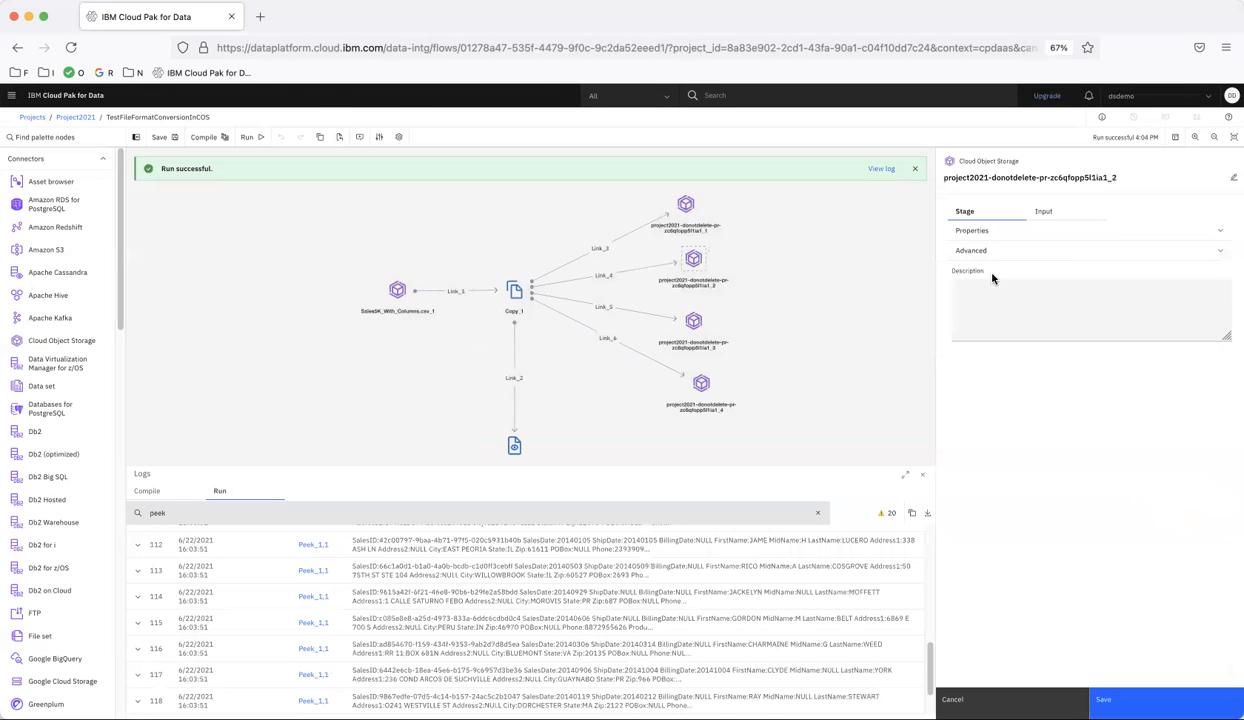
click(965, 231)
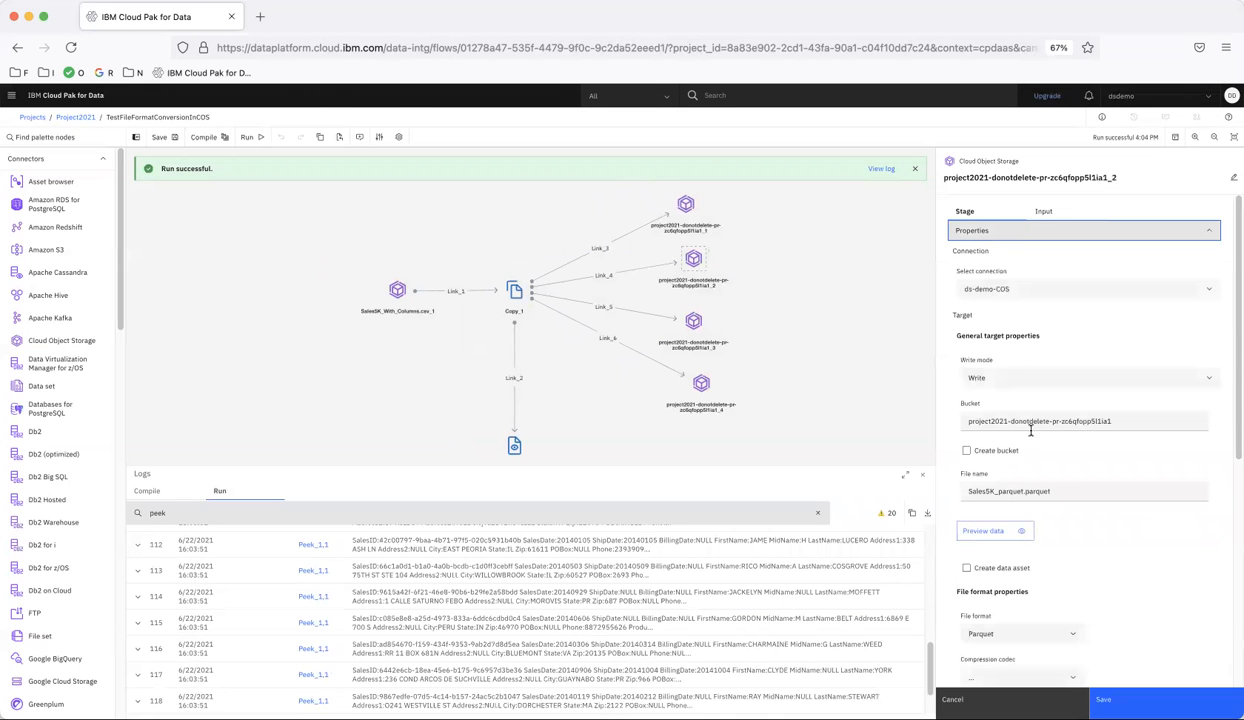
click(993, 533)
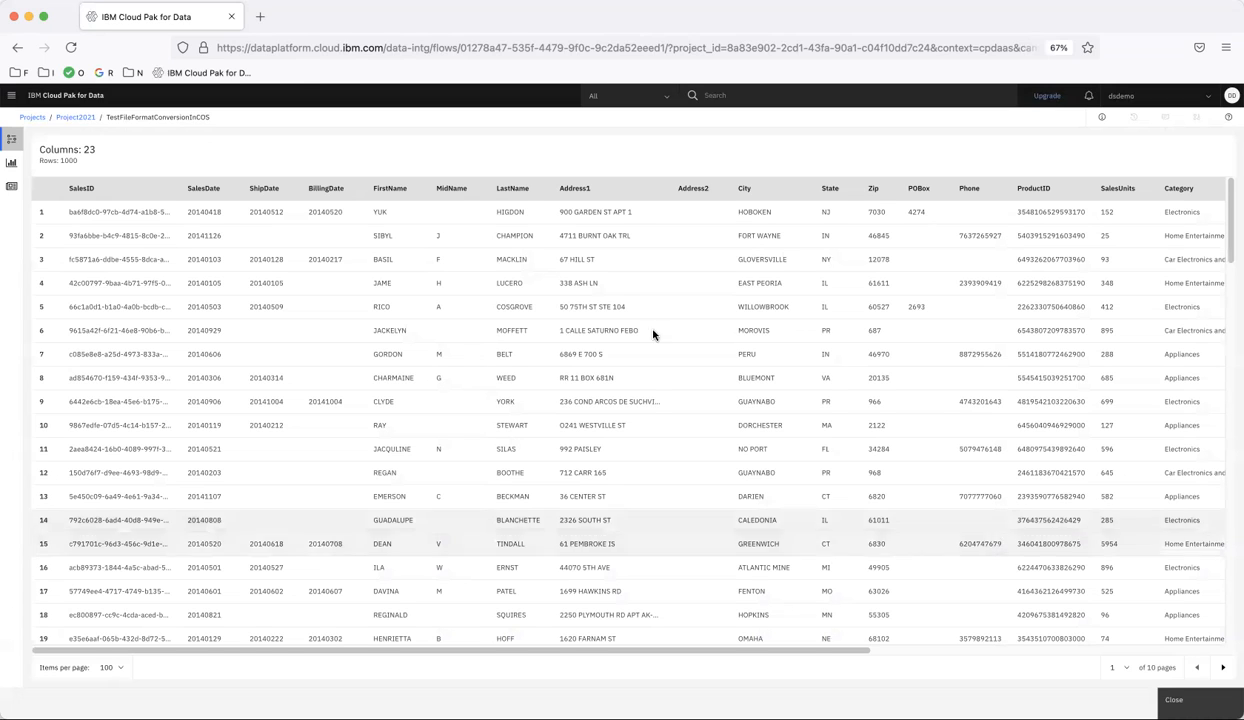
Check the Parquet preview's column count and its columns through Source, then close the preview and save the stage settings
drag(84, 148, 109, 152)
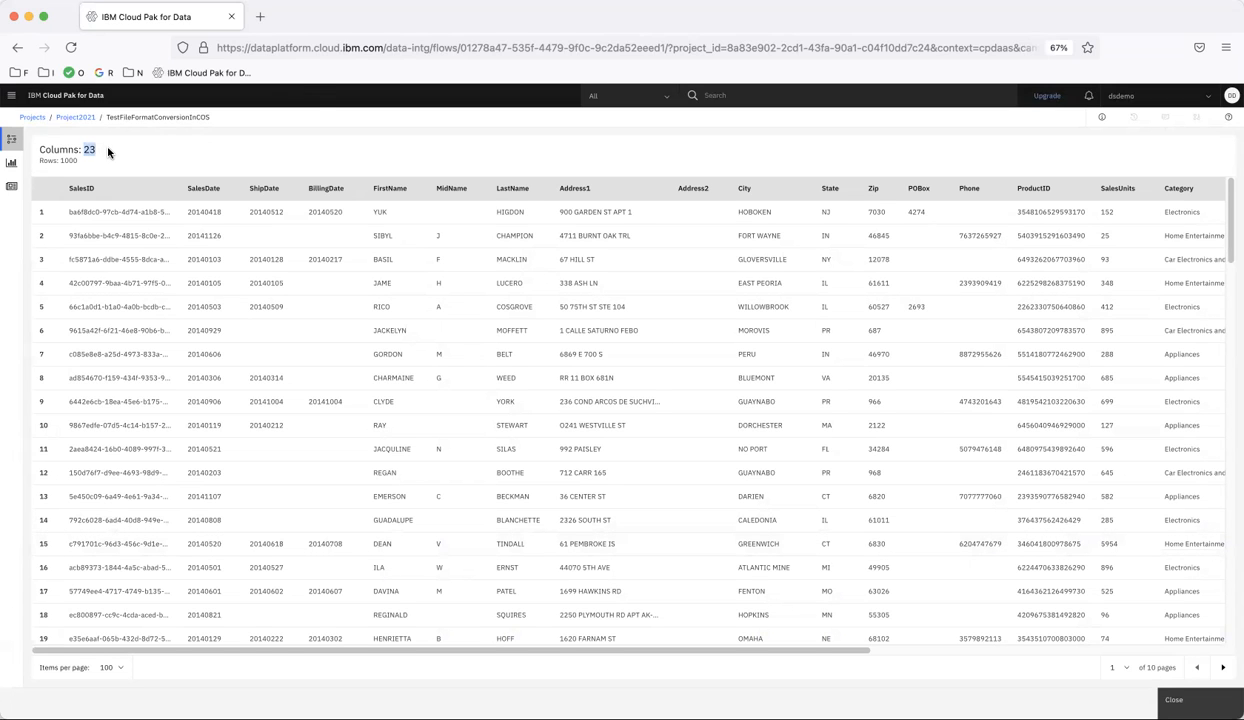
click(56, 154)
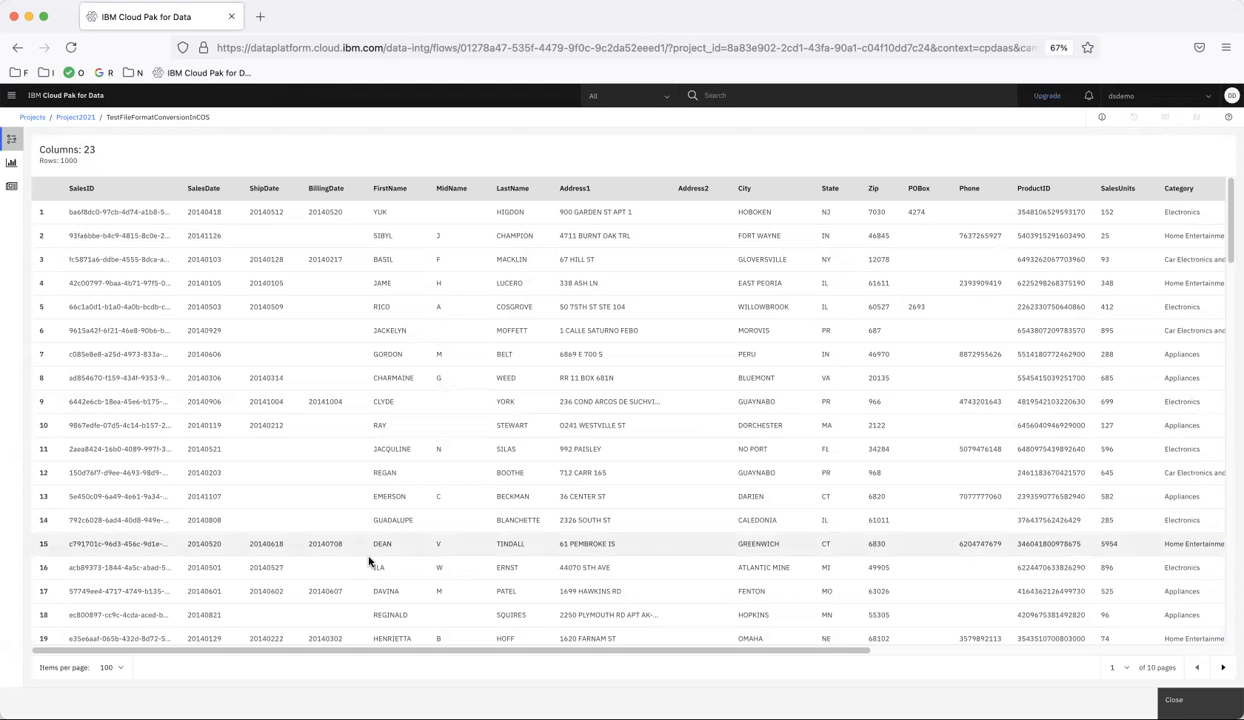
drag(647, 650, 1024, 653)
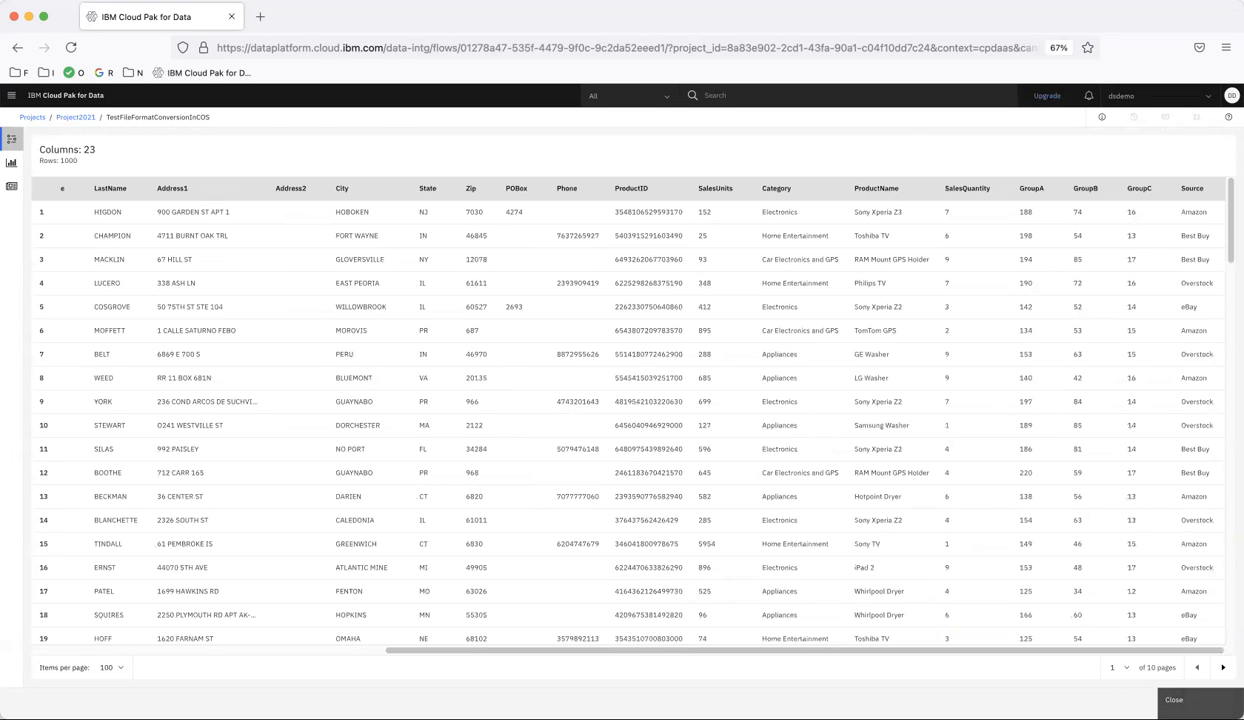
click(1174, 699)
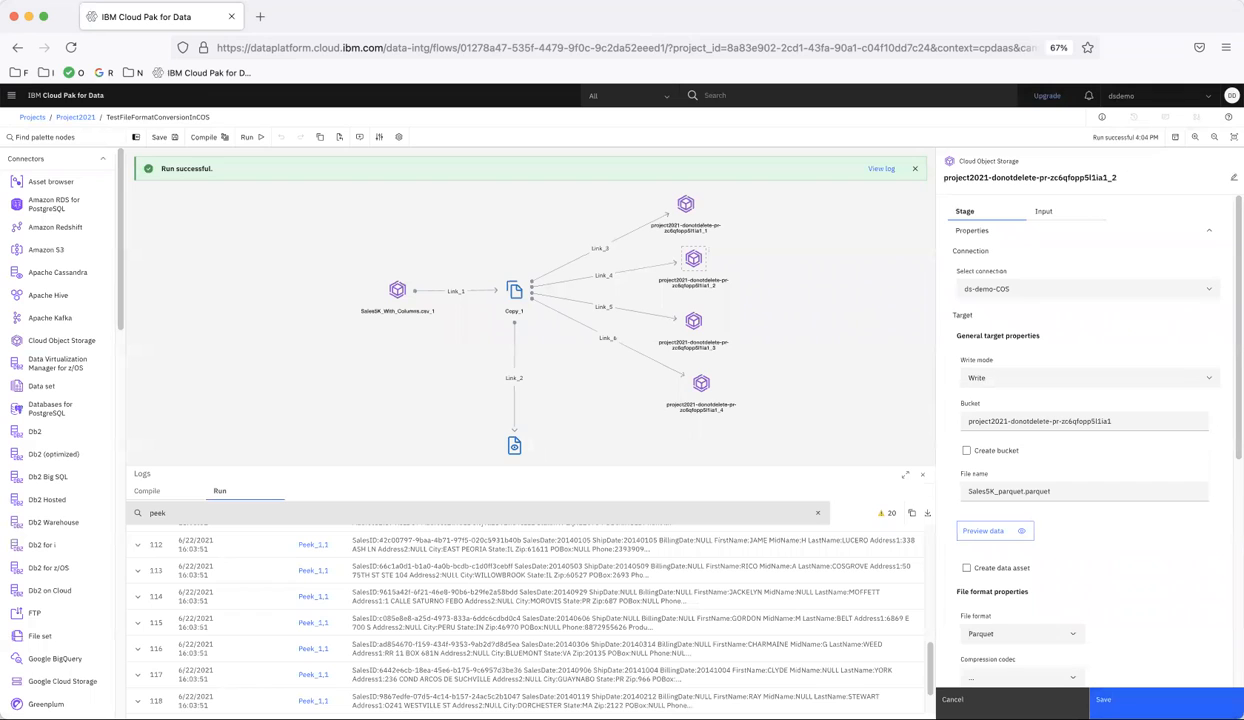
click(1103, 699)
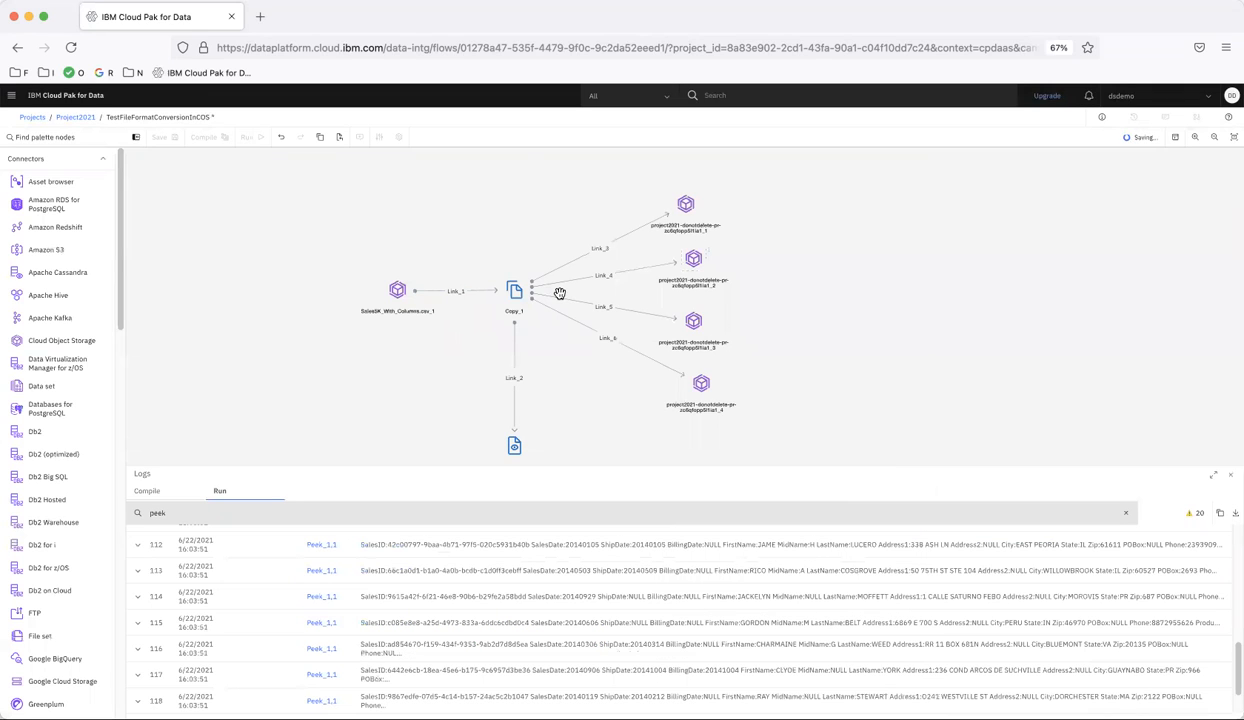